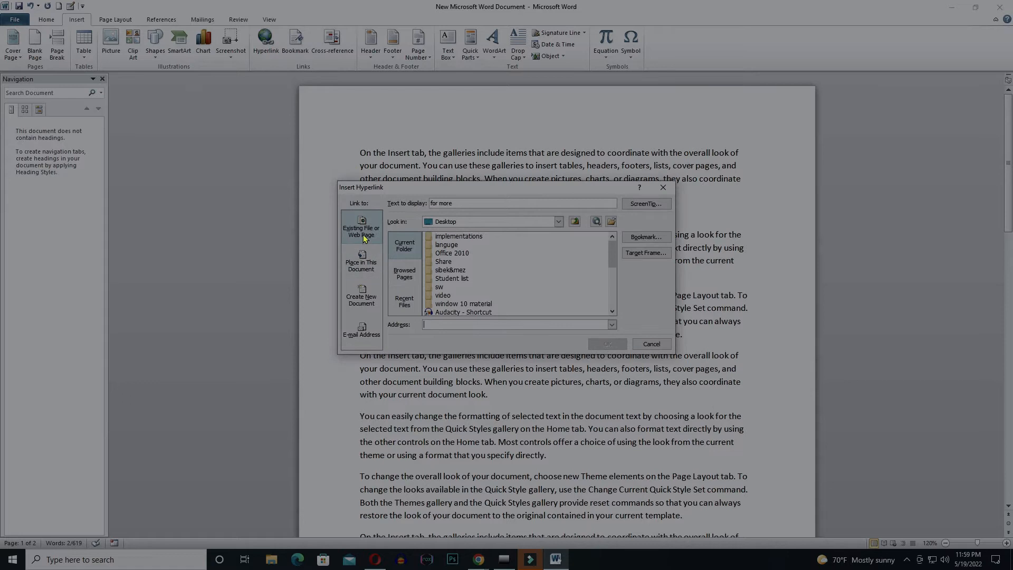
{"action": "left_click", "coordinate": [361, 228]}
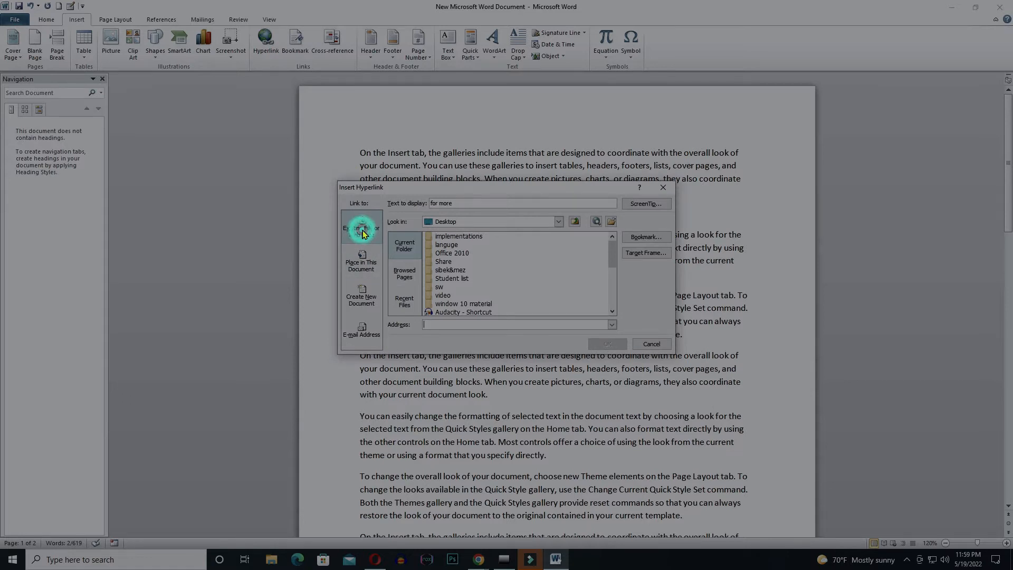
{"action": "left_click", "coordinate": [405, 275]}
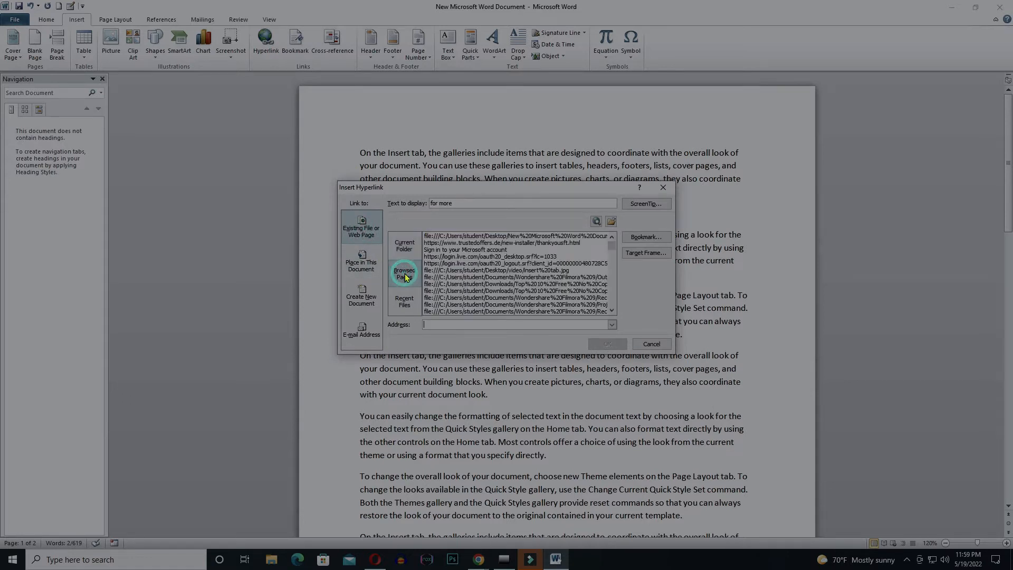
{"action": "left_click", "coordinate": [442, 323]}
{"action": "type", "text": "https://www.youtube.com/watch?v=goWtDqoZSD4"}
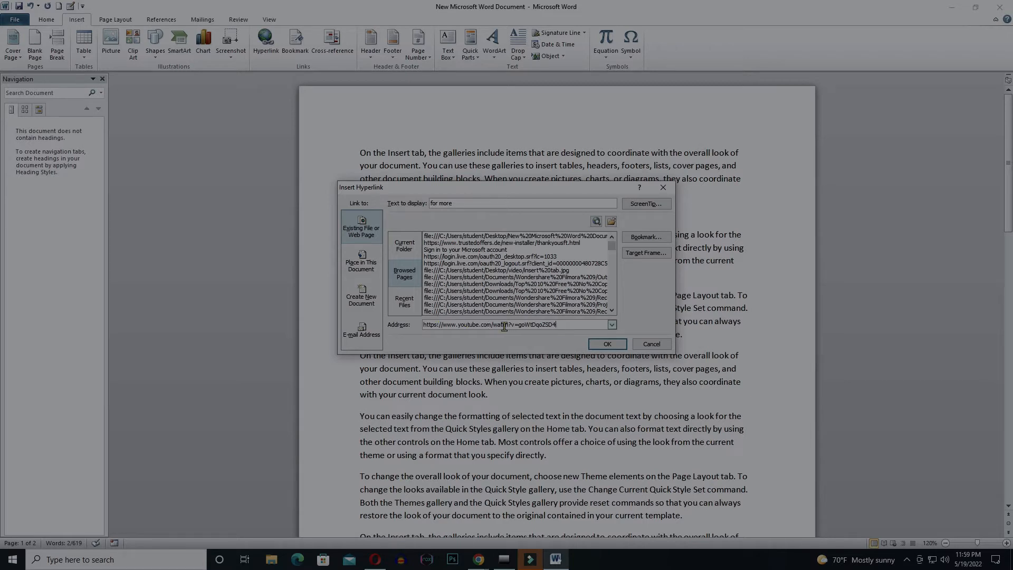
{"action": "left_click_drag", "start_coordinate": [494, 325], "coordinate": [561, 327]}
{"action": "left_click", "coordinate": [607, 346]}
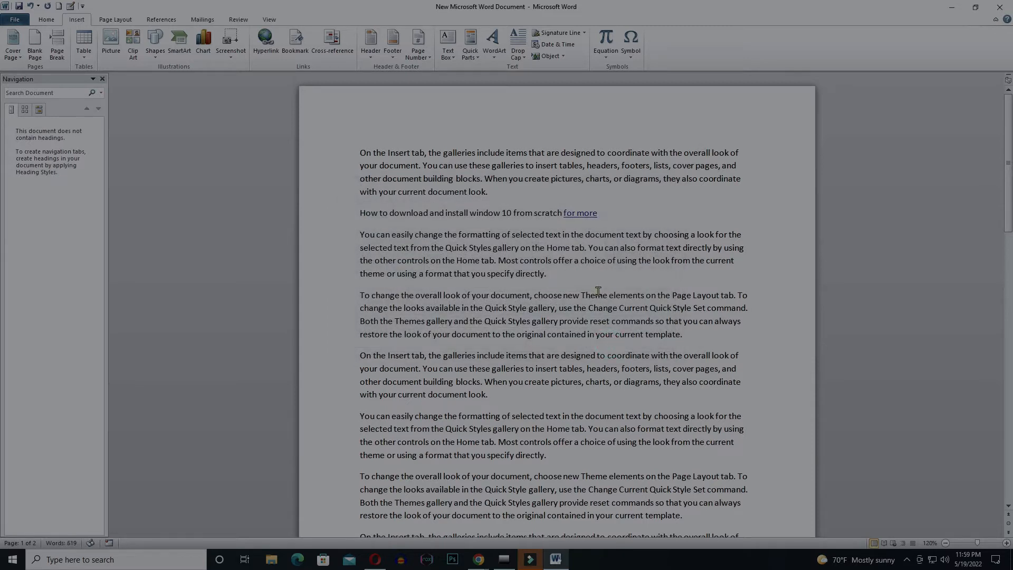
Follow the "for more" hyperlink to test it in the web browser.
{"action": "left_click", "coordinate": [587, 247]}
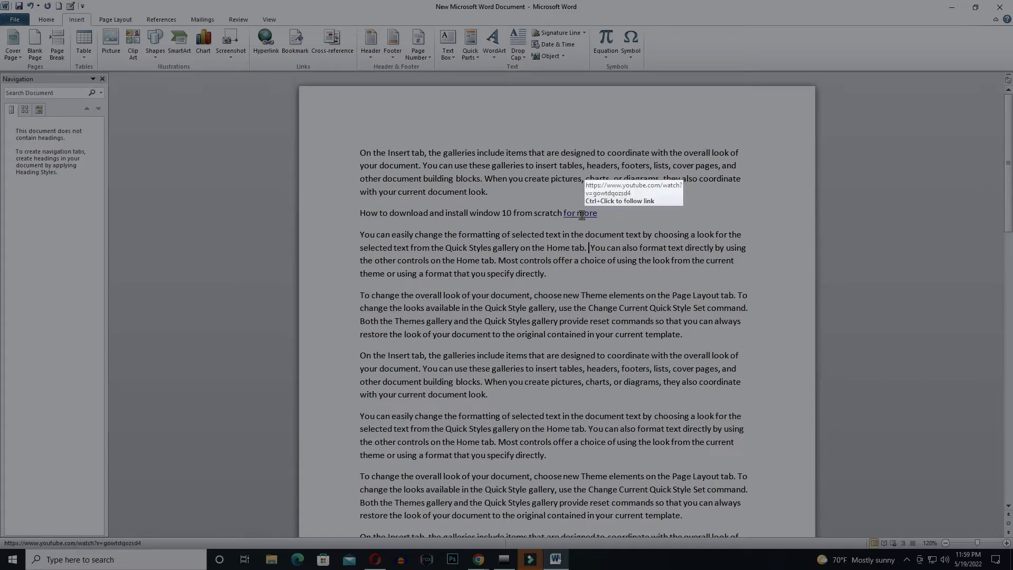
{"action": "scroll", "coordinate": [584, 222], "scroll_direction": "up", "scroll_amount": 5}
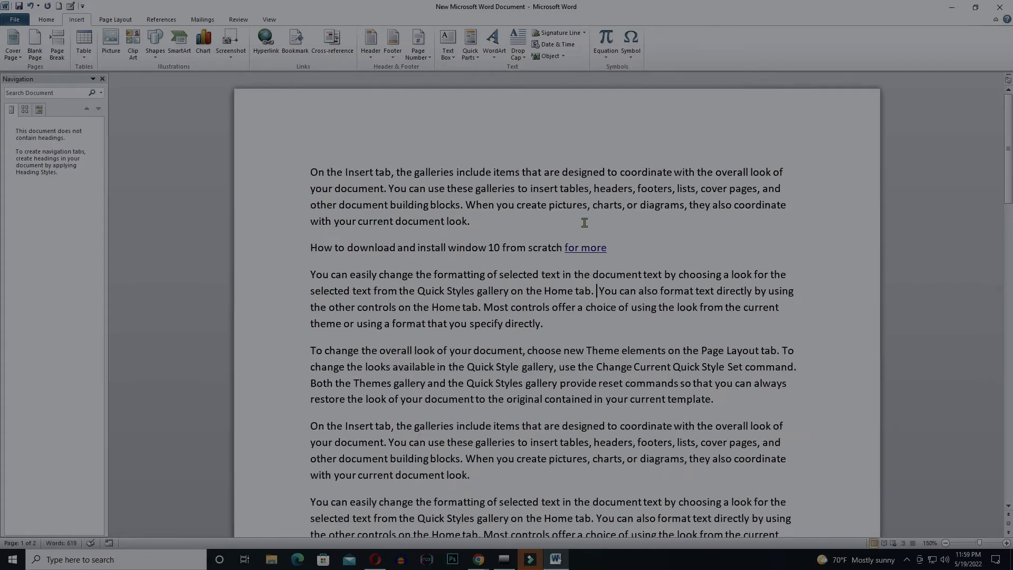
{"action": "left_click", "coordinate": [594, 271], "text": "ctrl"}
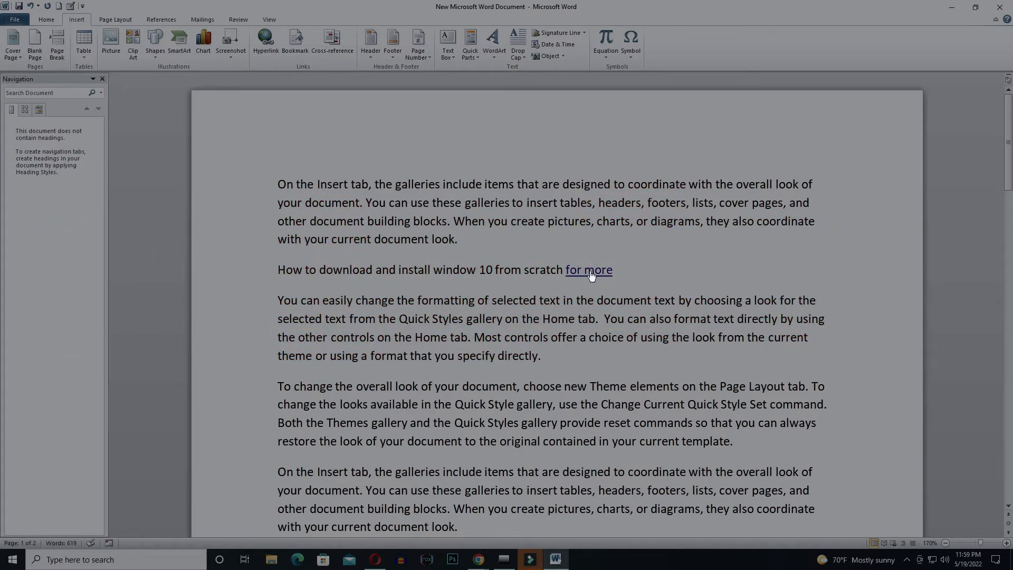
{"action": "left_click", "coordinate": [590, 271]}
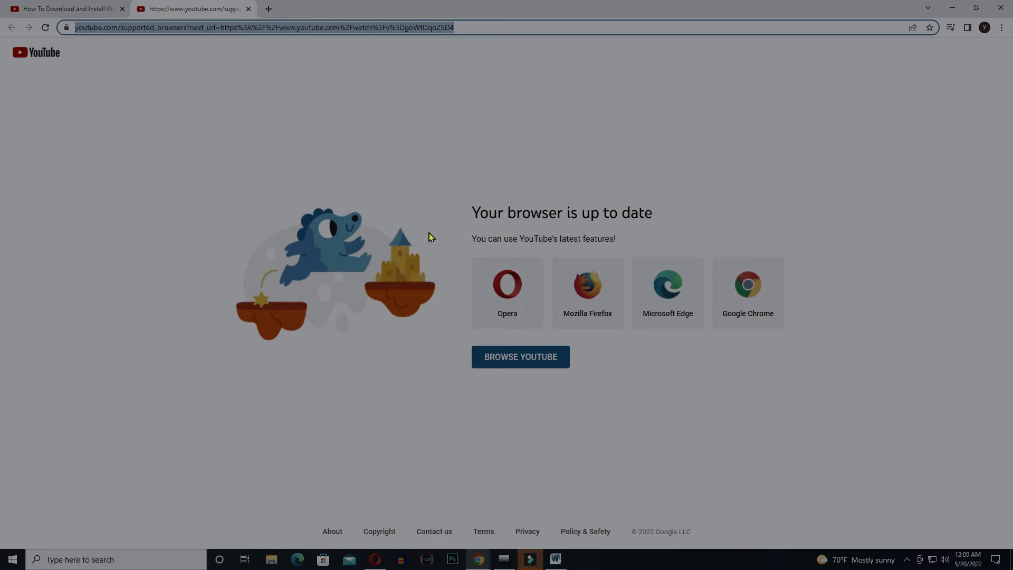
Reload the linked YouTube page, check it against the original video and the Google Chrome link, and return to the Word document.
{"action": "left_click", "coordinate": [46, 30]}
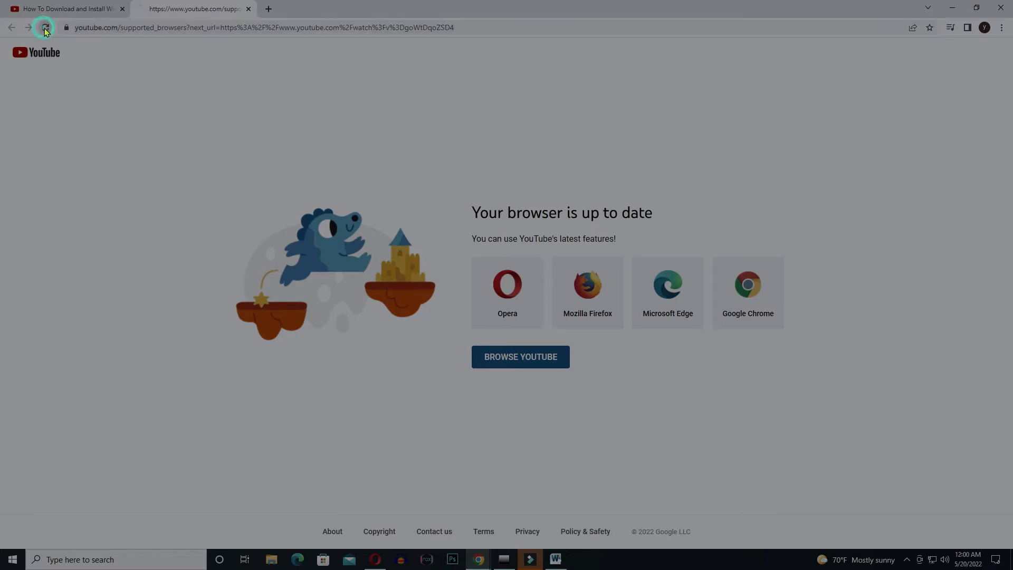
{"action": "left_click", "coordinate": [70, 12]}
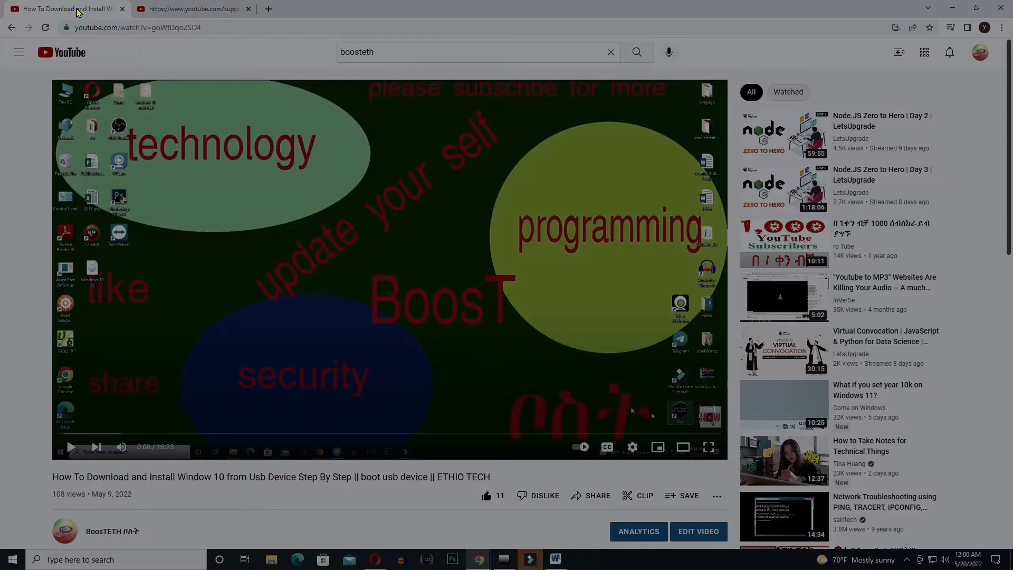
{"action": "left_click", "coordinate": [179, 10]}
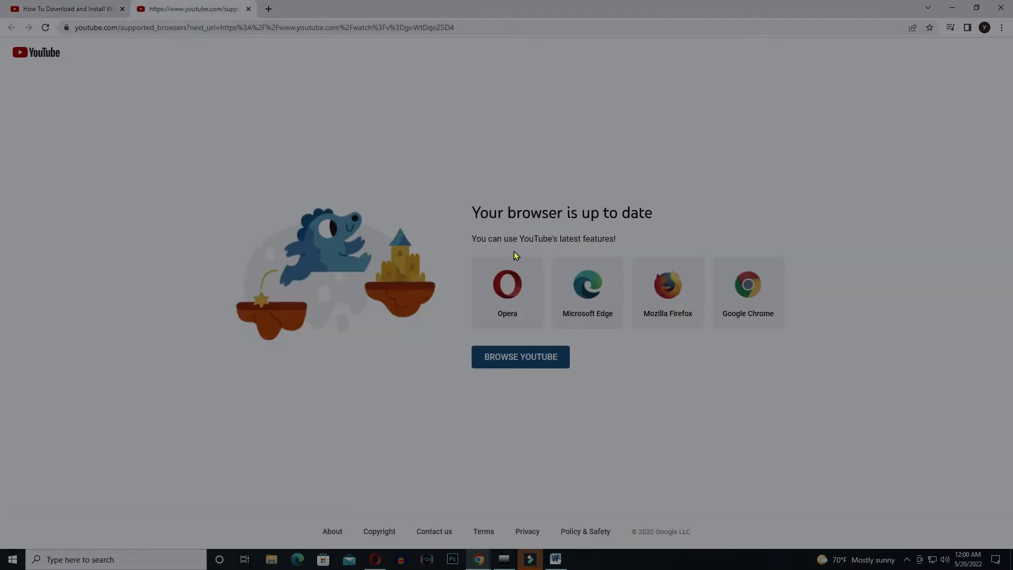
{"action": "left_click", "coordinate": [750, 293]}
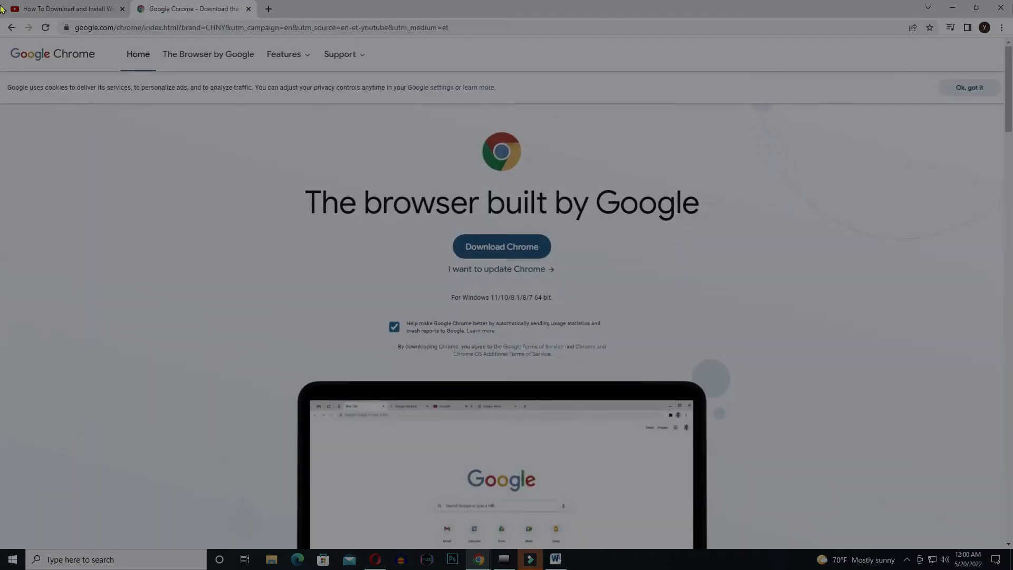
{"action": "left_click", "coordinate": [953, 7]}
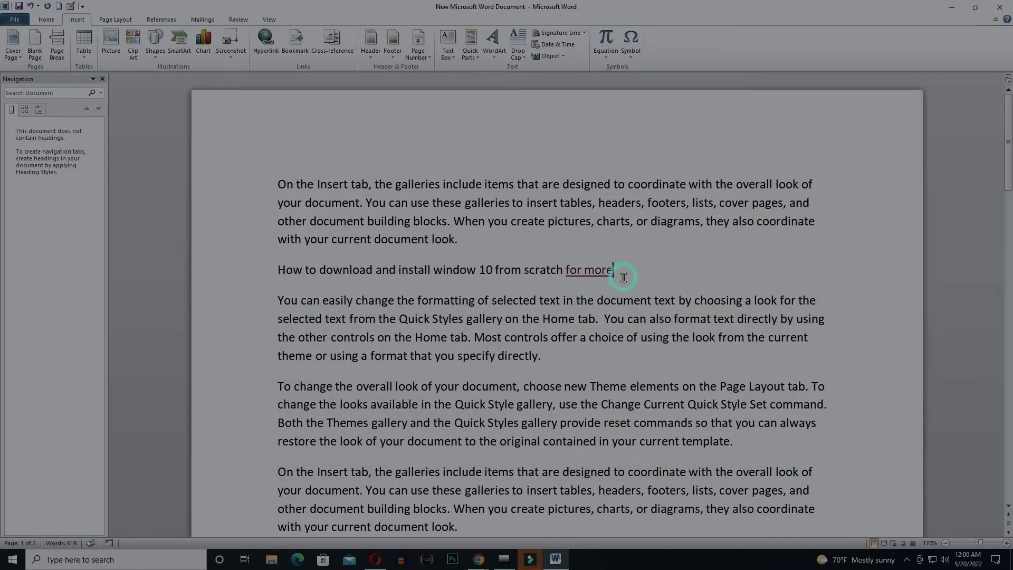
Add a new paragraph reading "To open document 1 click here" below the "for more" line.
{"action": "left_click", "coordinate": [623, 278]}
{"action": "key", "text": "Return"}
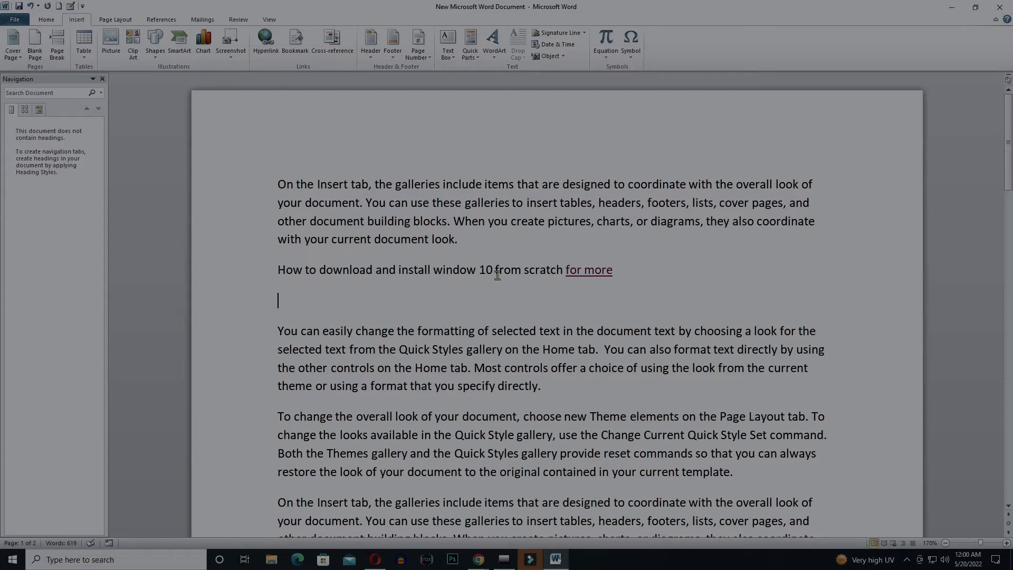
{"action": "type", "text": "To open "}
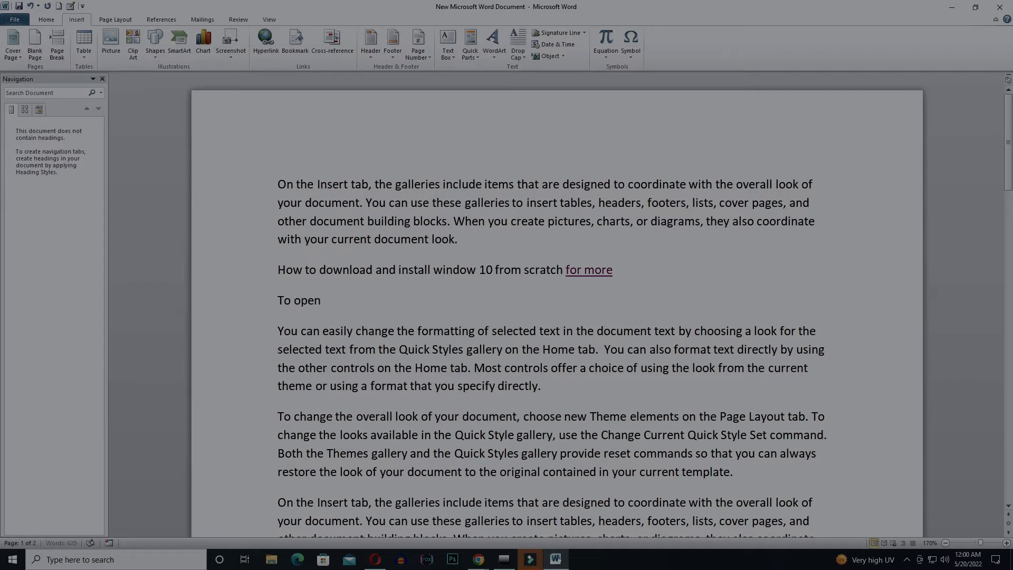
{"action": "type", "text": "du"}
{"action": "type", "text": "cument"}
{"action": "type", "text": " 1"}
{"action": "type", "text": " cli"}
{"action": "type", "text": "ck here"}
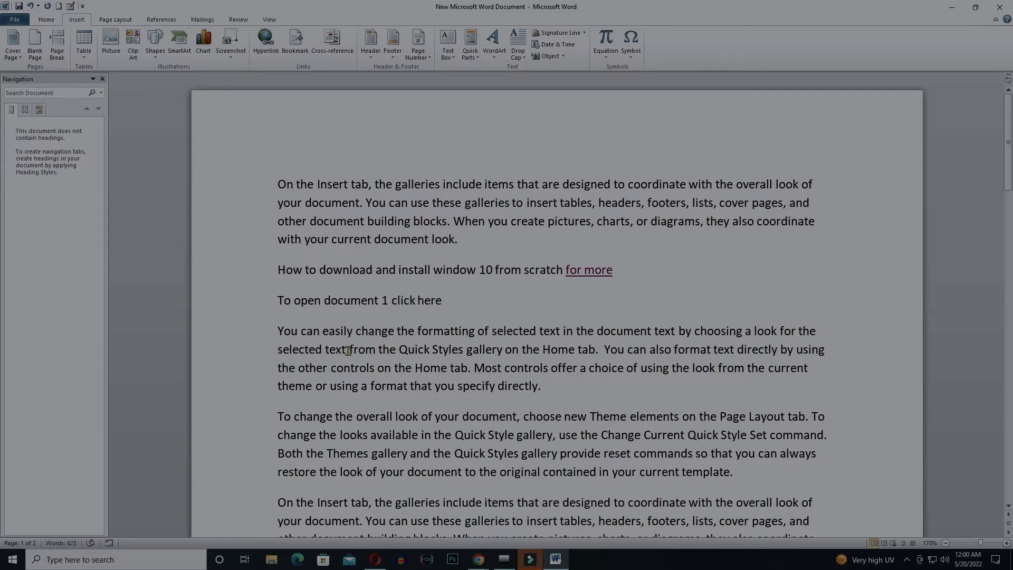
Link the words "click here" to the file decument 1.docx in the boost tutorial folder under Documents.
{"action": "left_click", "coordinate": [442, 303]}
{"action": "left_click_drag", "start_coordinate": [441, 303], "coordinate": [403, 302]}
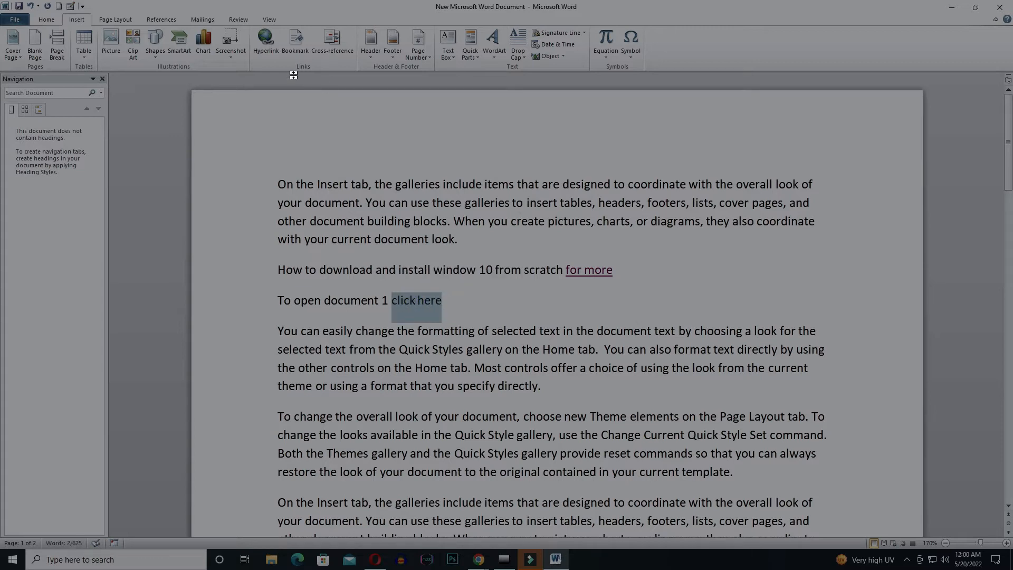
{"action": "left_click", "coordinate": [267, 53]}
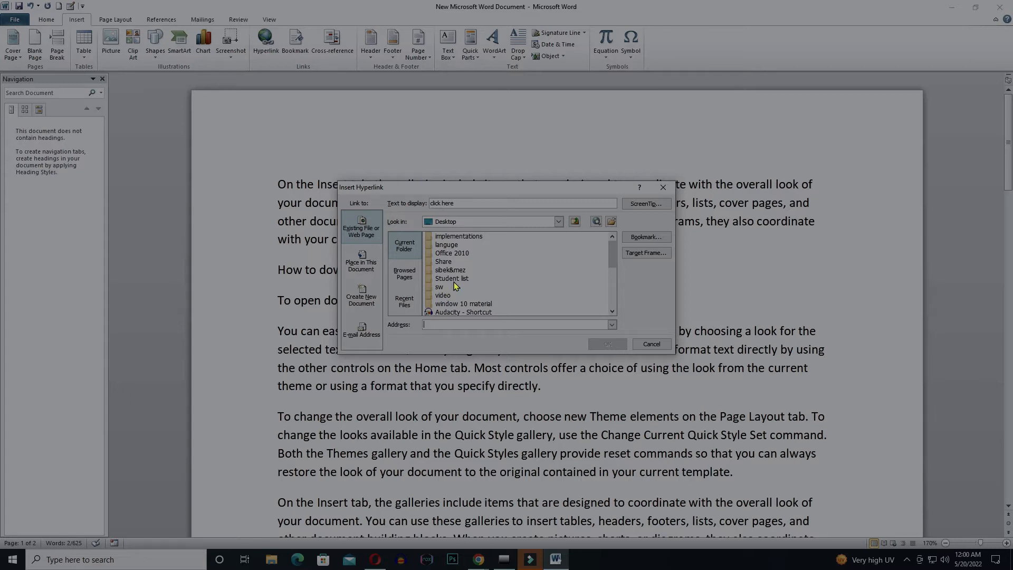
{"action": "left_click", "coordinate": [456, 222]}
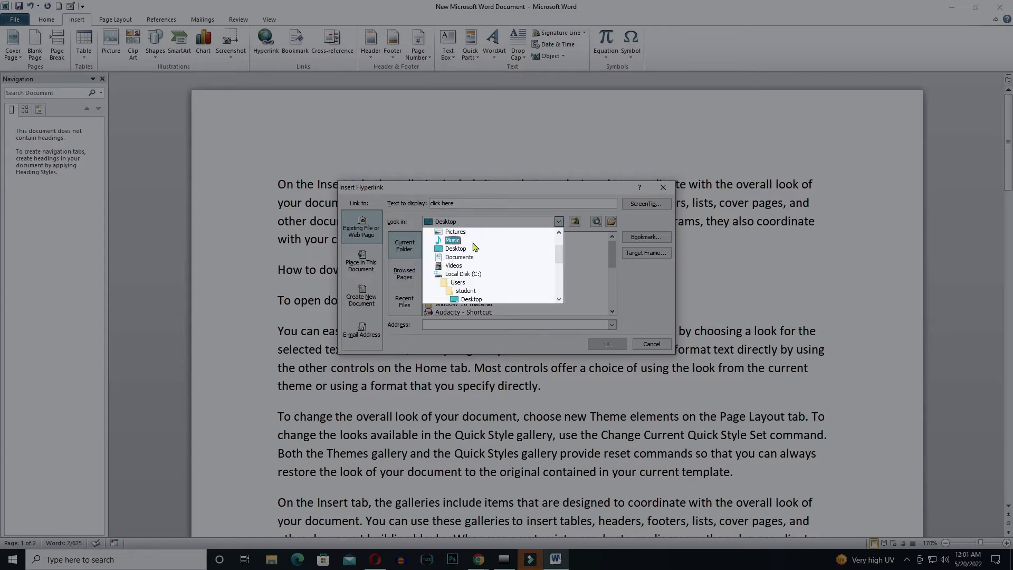
{"action": "left_click", "coordinate": [464, 257]}
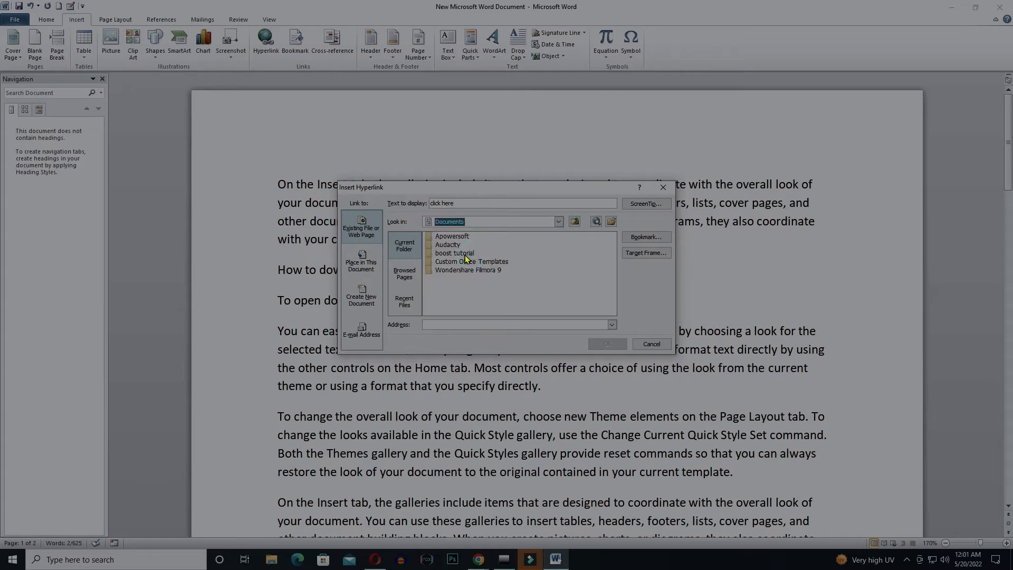
{"action": "double_click", "coordinate": [464, 257]}
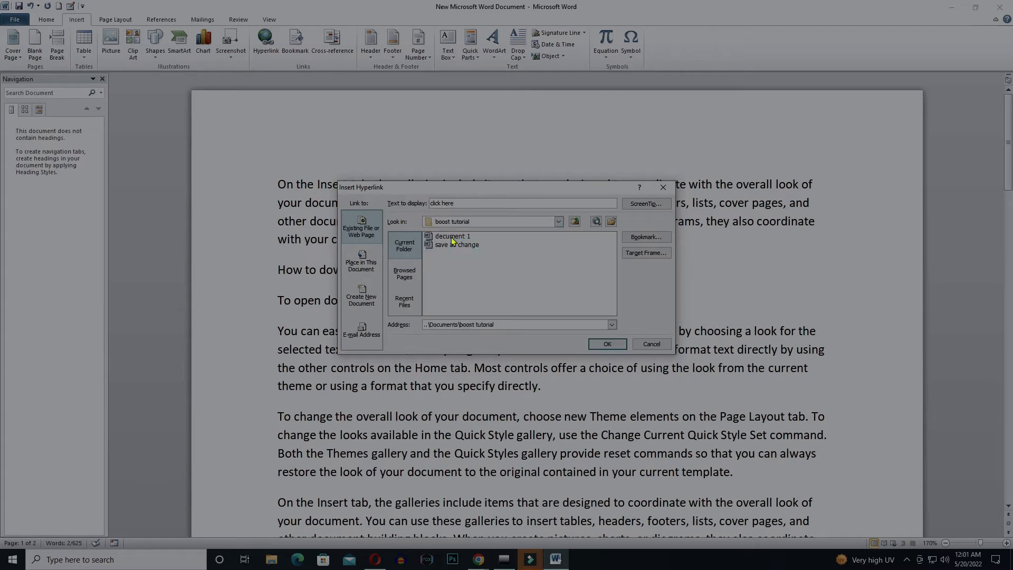
{"action": "left_click", "coordinate": [452, 238]}
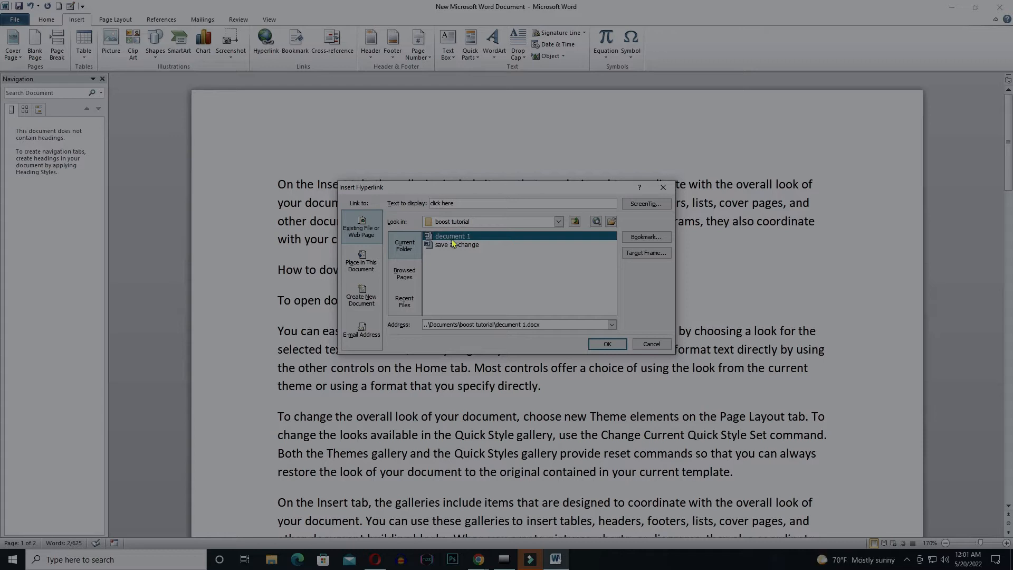
{"action": "left_click", "coordinate": [606, 343]}
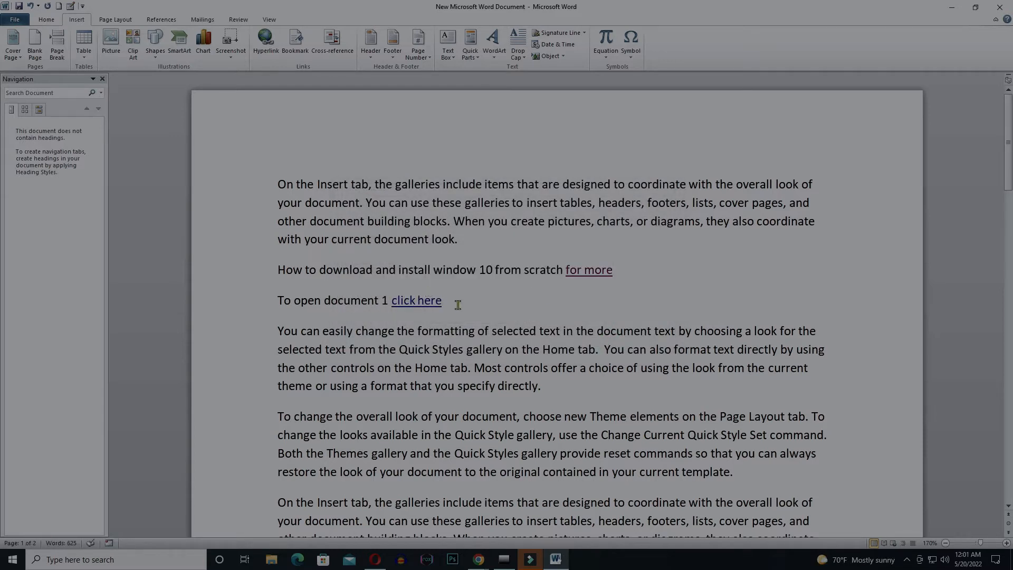
Follow the "click here" hyperlink and enter the passwords for opening and modifying the linked file.
{"action": "left_click_drag", "start_coordinate": [453, 301], "coordinate": [275, 271]}
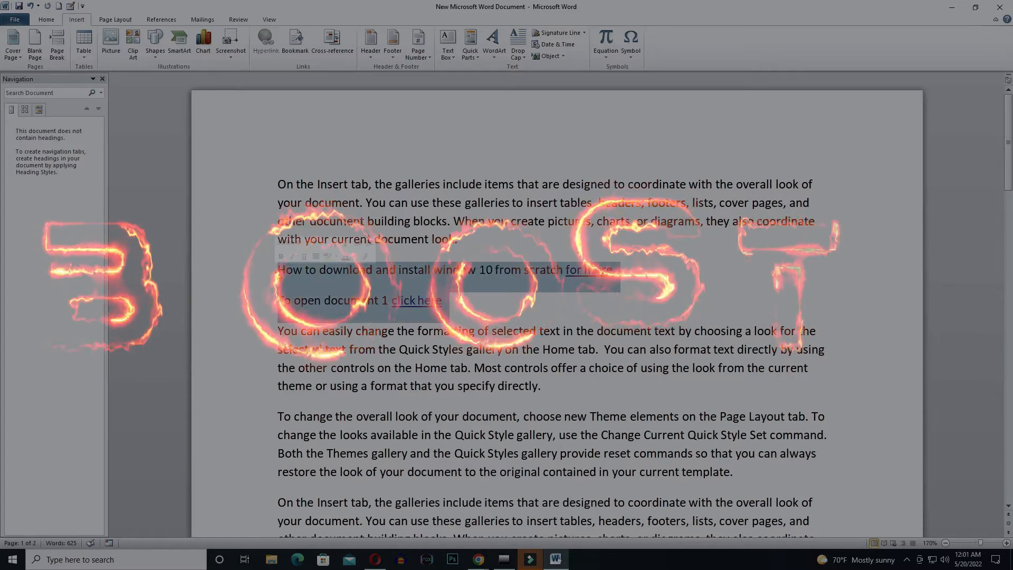
{"action": "left_click", "coordinate": [490, 310]}
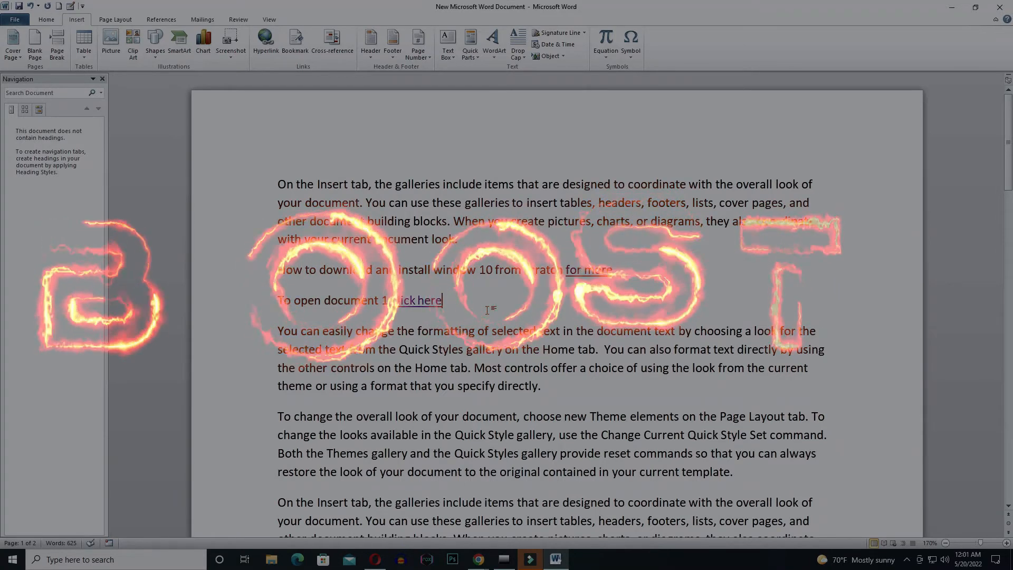
{"action": "left_click", "coordinate": [419, 305], "text": "ctrl"}
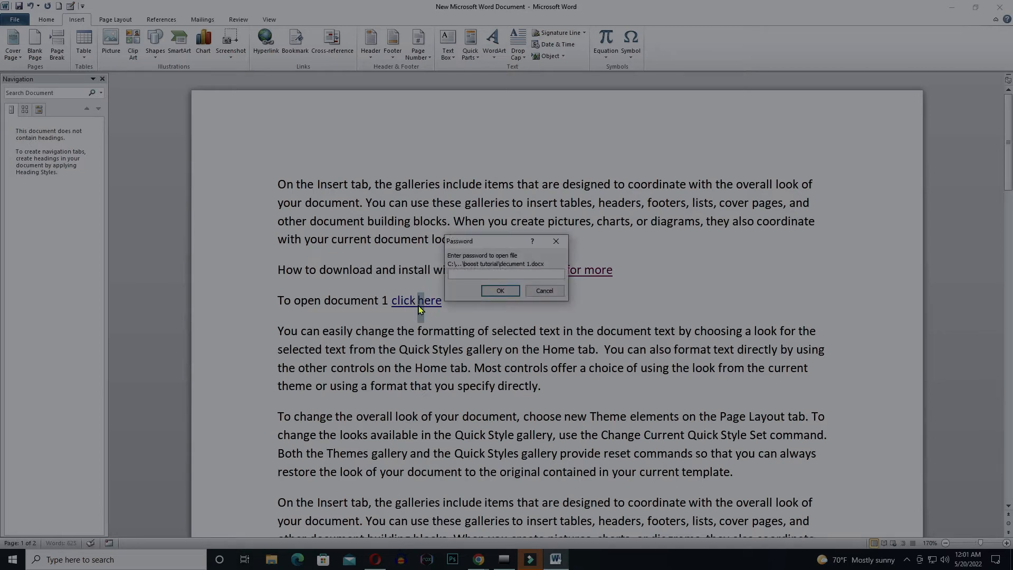
{"action": "left_click_drag", "start_coordinate": [479, 244], "coordinate": [500, 242]}
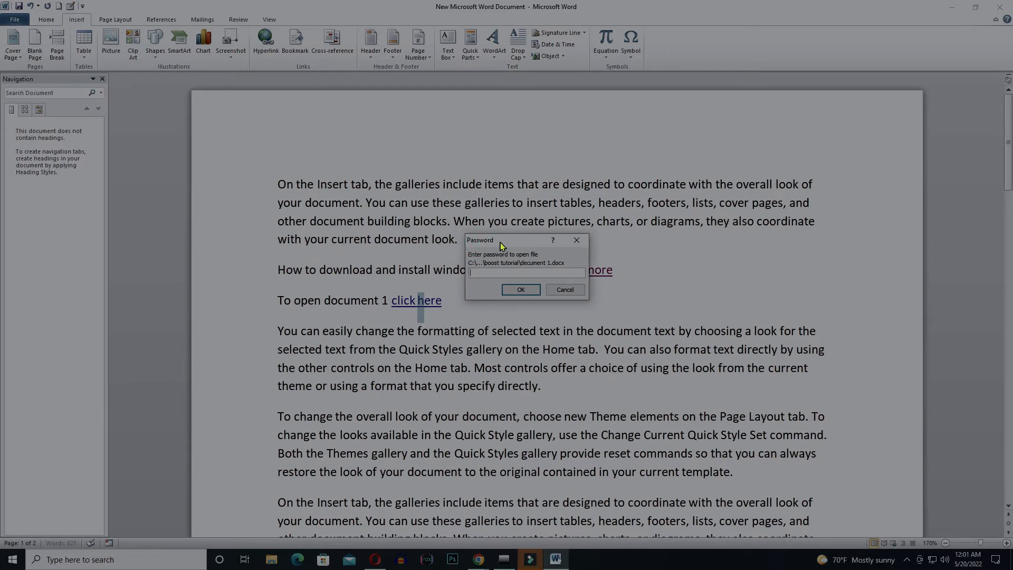
{"action": "key", "text": "Return"}
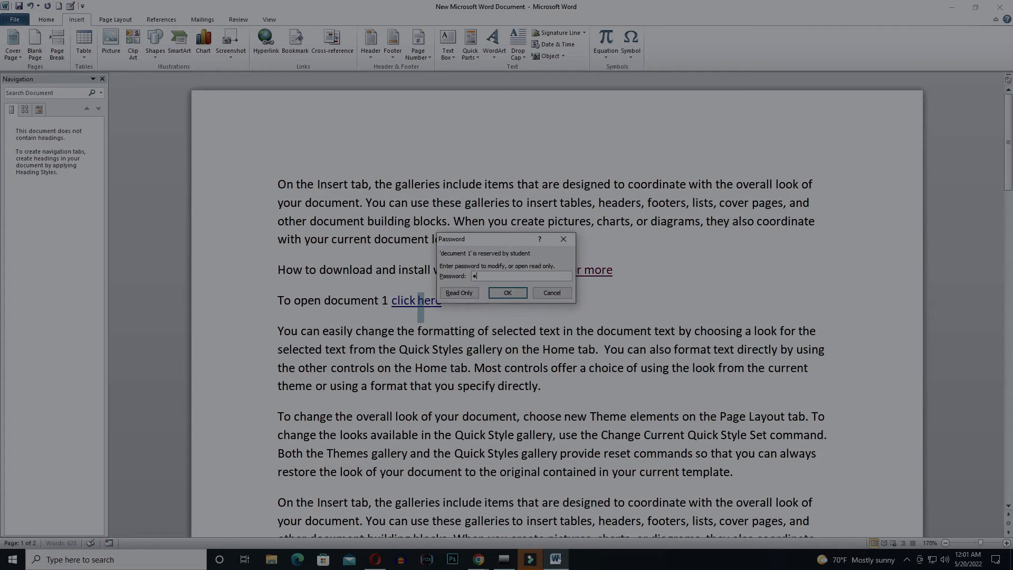
{"action": "key", "text": "Return"}
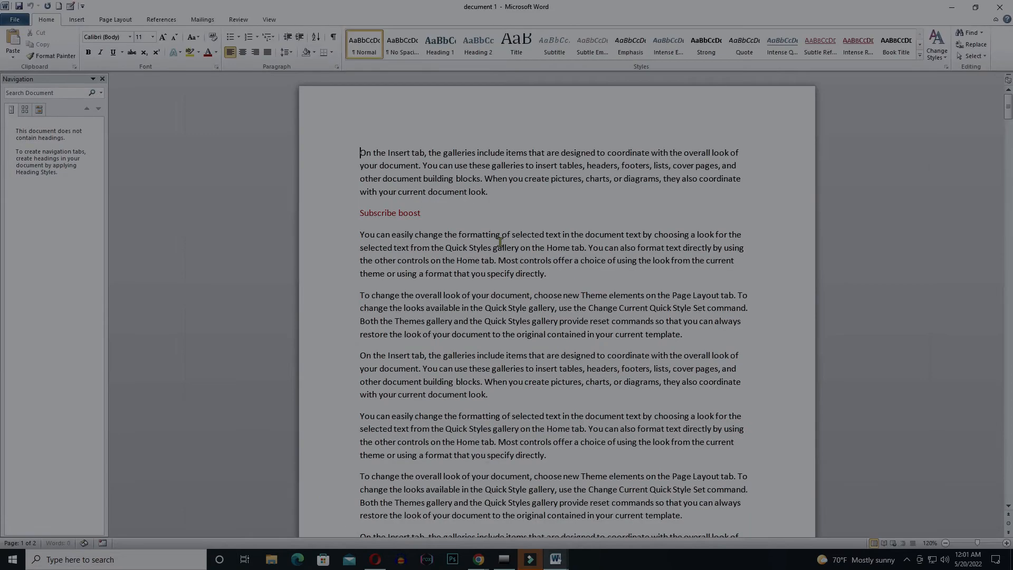
Look through the opened linked document, including its "Subscribe boost" line, and return to the document containing the hyperlinks.
{"action": "triple_click", "coordinate": [425, 214]}
{"action": "scroll", "coordinate": [516, 296], "scroll_direction": "down", "scroll_amount": 3}
{"action": "scroll", "coordinate": [516, 295], "scroll_direction": "down", "scroll_amount": 5}
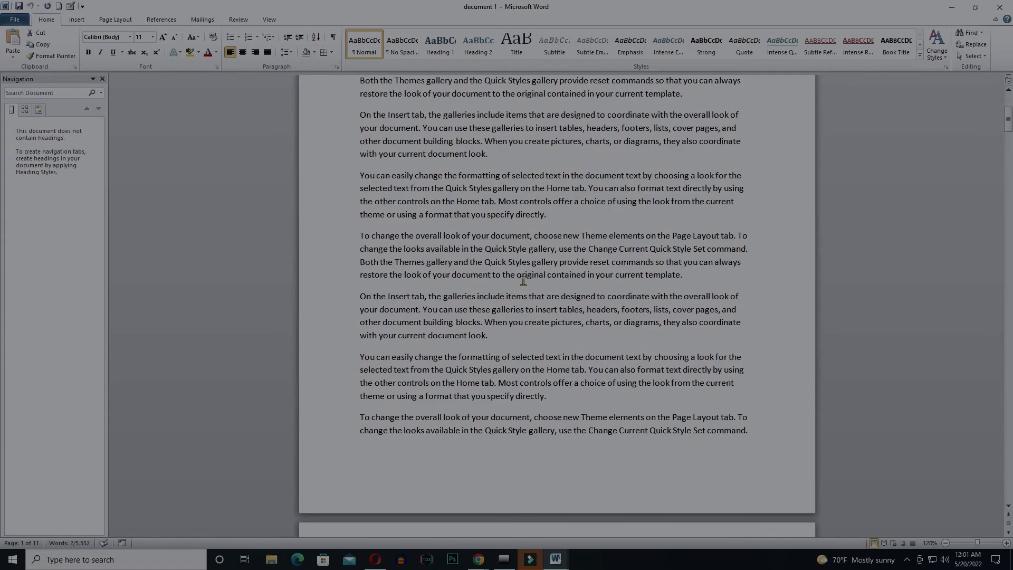
{"action": "scroll", "coordinate": [520, 298], "scroll_direction": "up", "scroll_amount": 5}
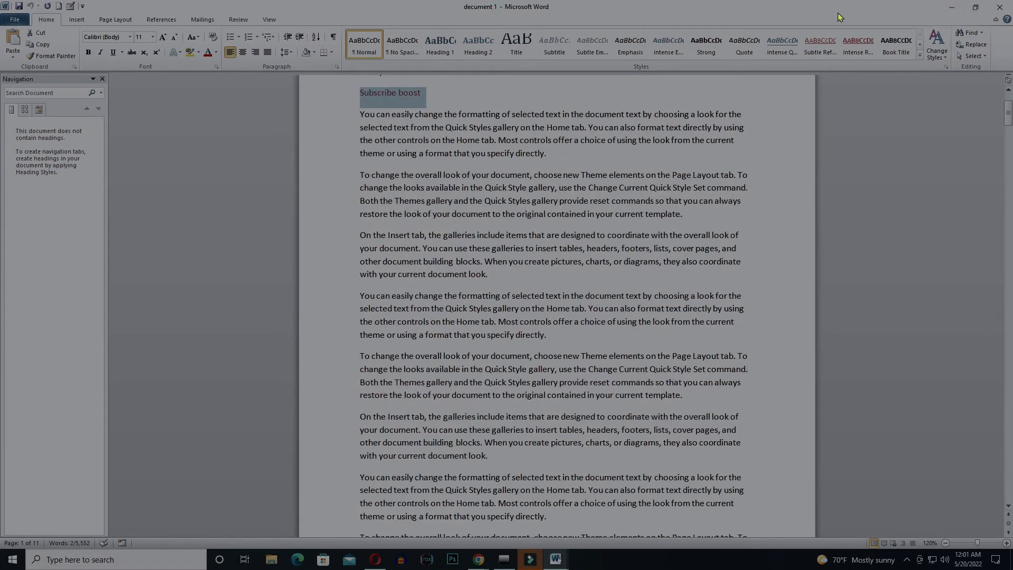
{"action": "left_click", "coordinate": [950, 10]}
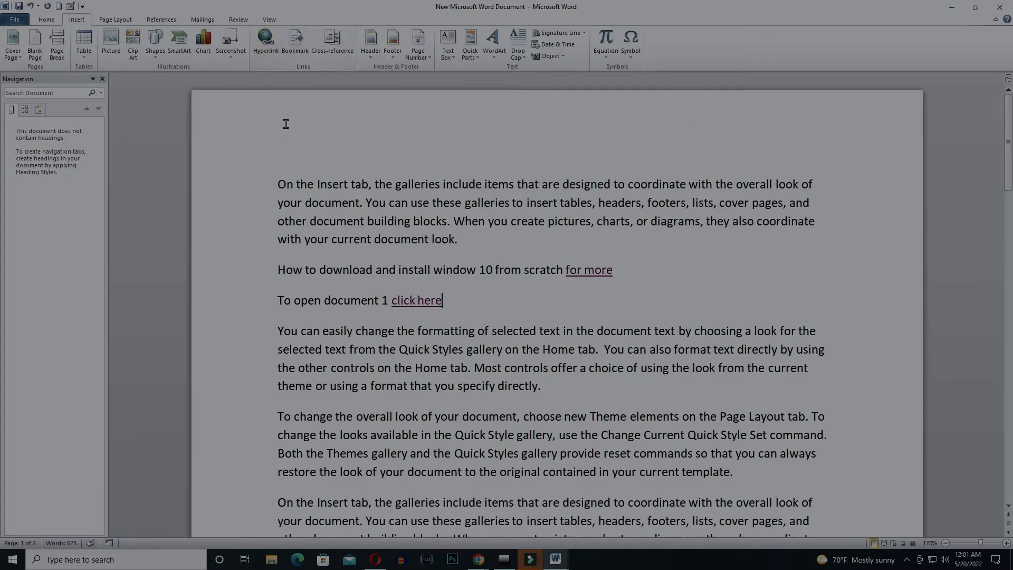
Generate 90 paragraphs of sample text after the document's last paragraph with =rand(90).
{"action": "scroll", "coordinate": [554, 403], "scroll_direction": "down", "scroll_amount": 7}
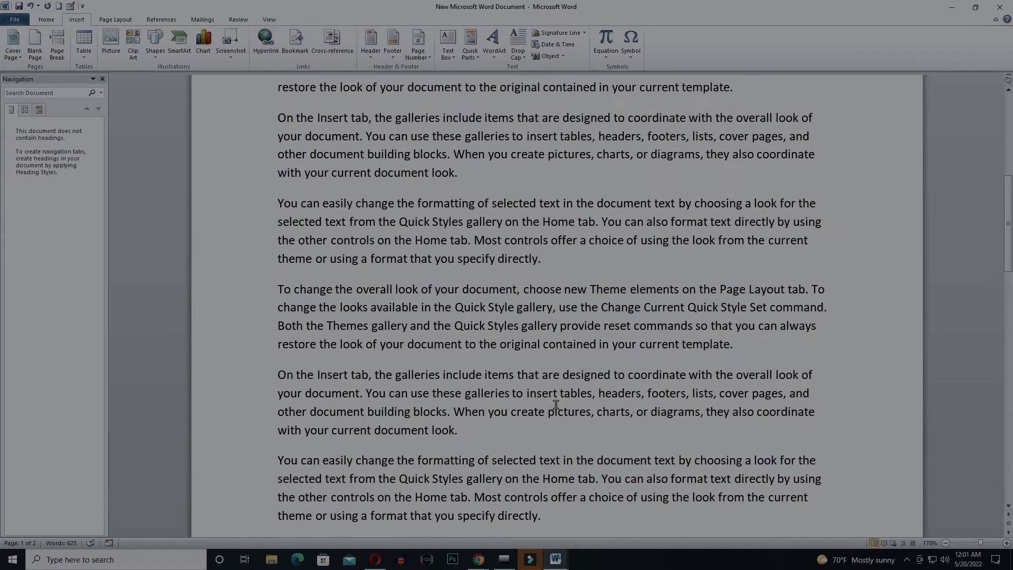
{"action": "scroll", "coordinate": [556, 404], "scroll_direction": "down", "scroll_amount": 9}
{"action": "left_click", "coordinate": [485, 351]}
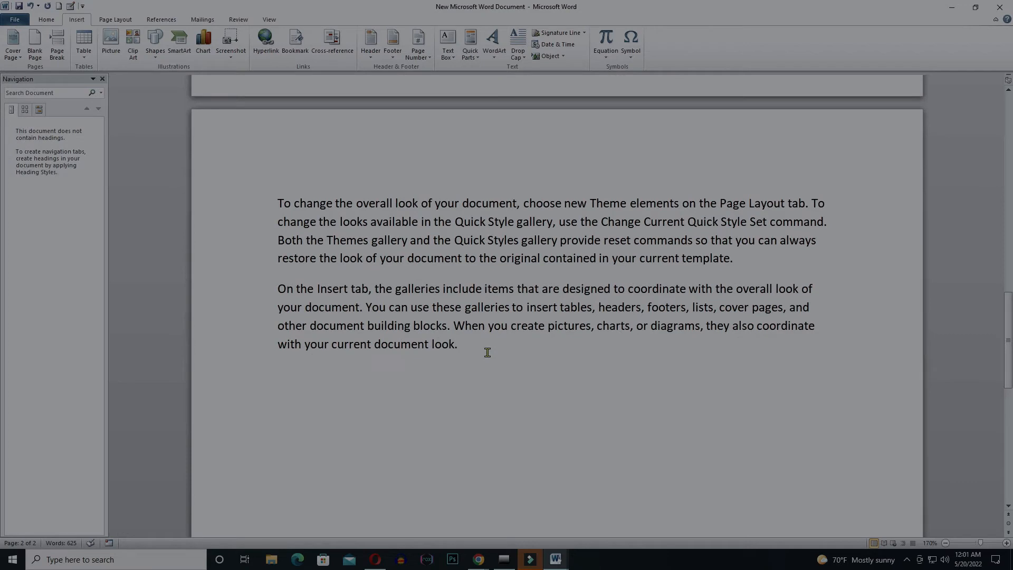
{"action": "key", "text": "Return"}
{"action": "key", "text": "BackSpace"}
{"action": "key", "text": "BackSpace"}
{"action": "type", "text": "=rand(90)"}
{"action": "key", "text": "Return"}
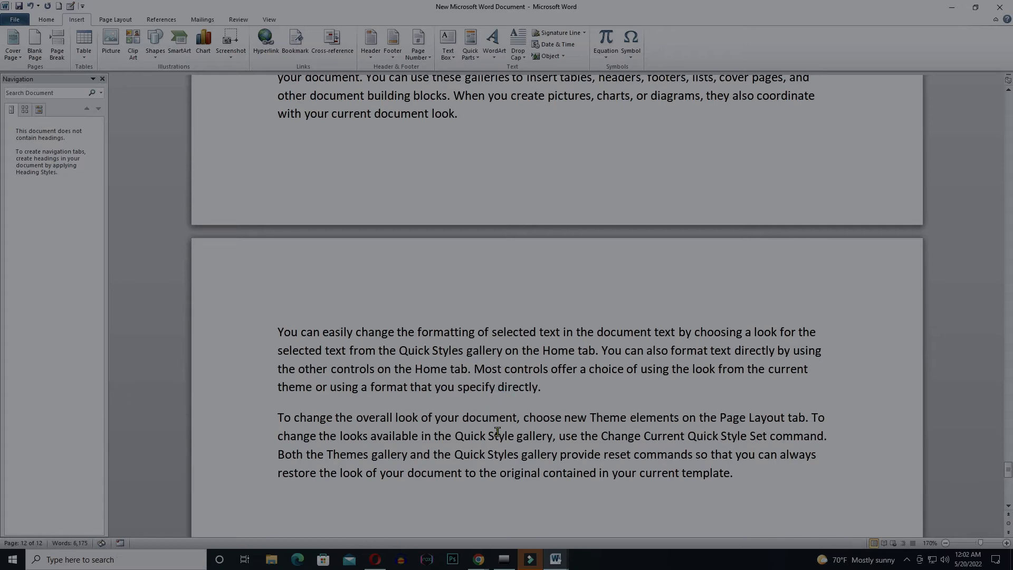
Add the line "For more detail click here" below the first-page paragraph that ends with "specify directly.".
{"action": "scroll", "coordinate": [496, 432], "scroll_direction": "down", "scroll_amount": 3}
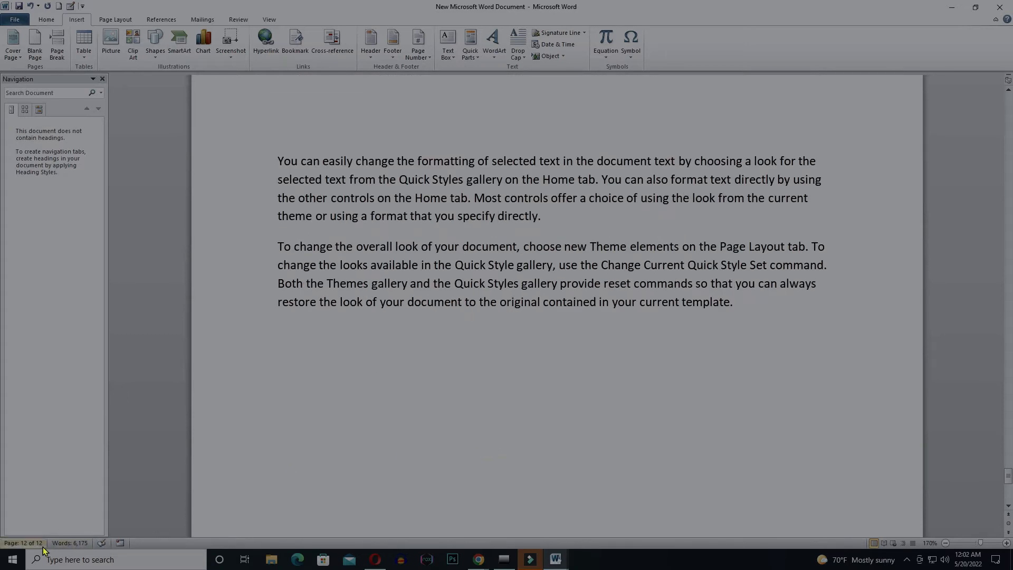
{"action": "left_click", "coordinate": [484, 301]}
{"action": "left_click", "coordinate": [1008, 478]}
{"action": "left_click_drag", "start_coordinate": [1008, 478], "coordinate": [1008, 100]}
{"action": "left_click", "coordinate": [559, 388]}
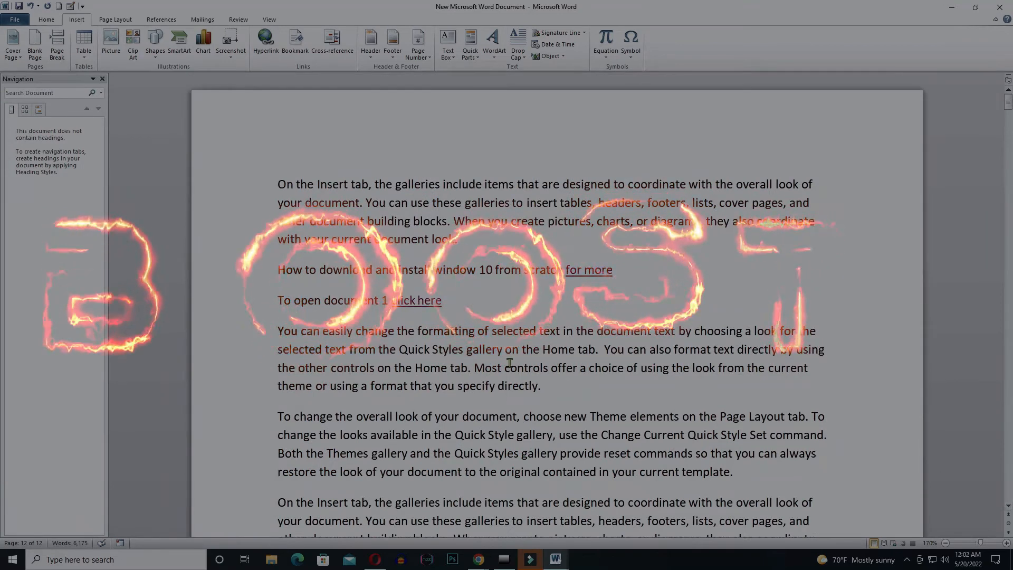
{"action": "key", "text": "Return"}
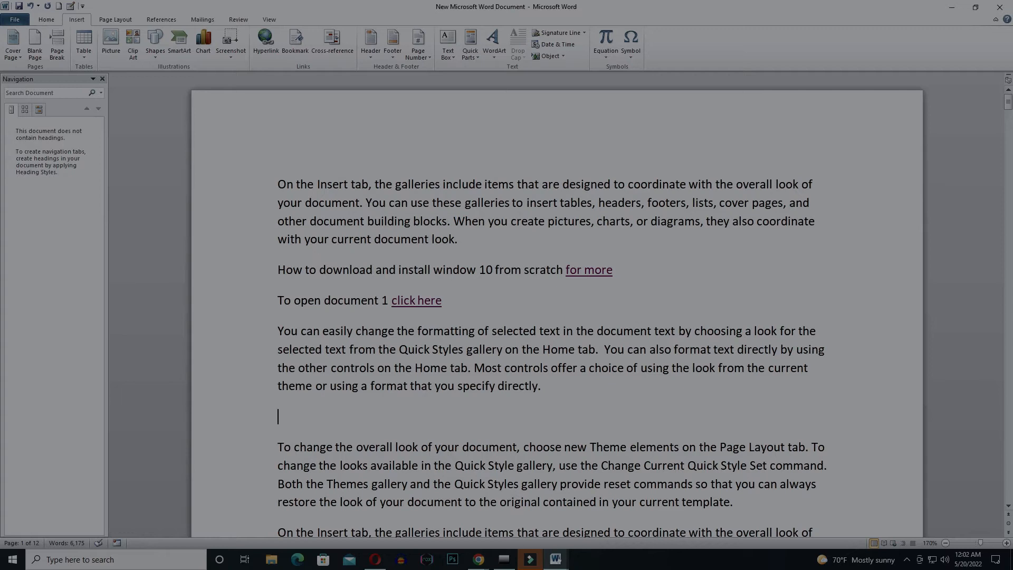
{"action": "type", "text": "for more detail c"}
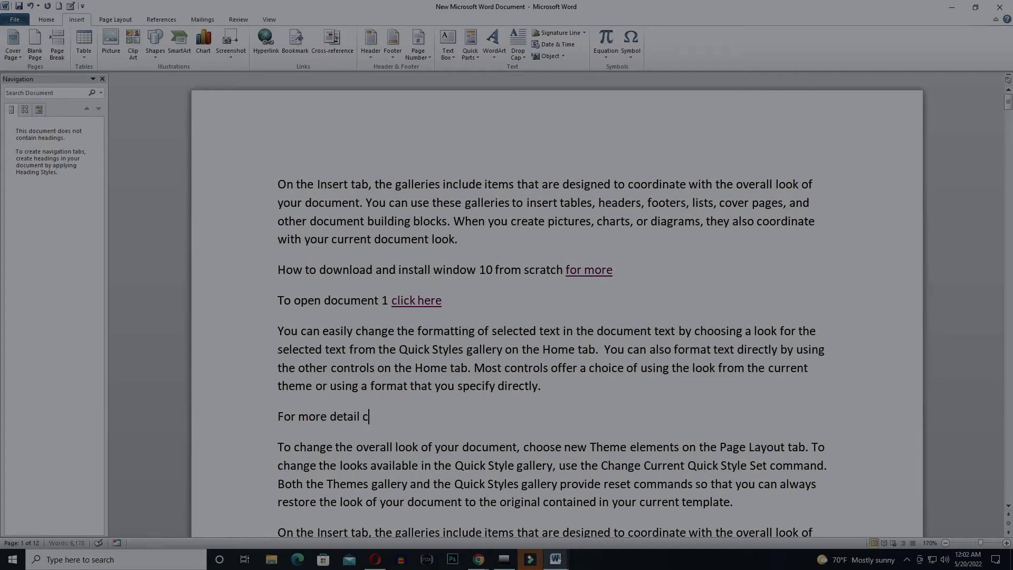
{"action": "type", "text": "lick"}
{"action": "left_click_drag", "start_coordinate": [415, 417], "coordinate": [290, 422]}
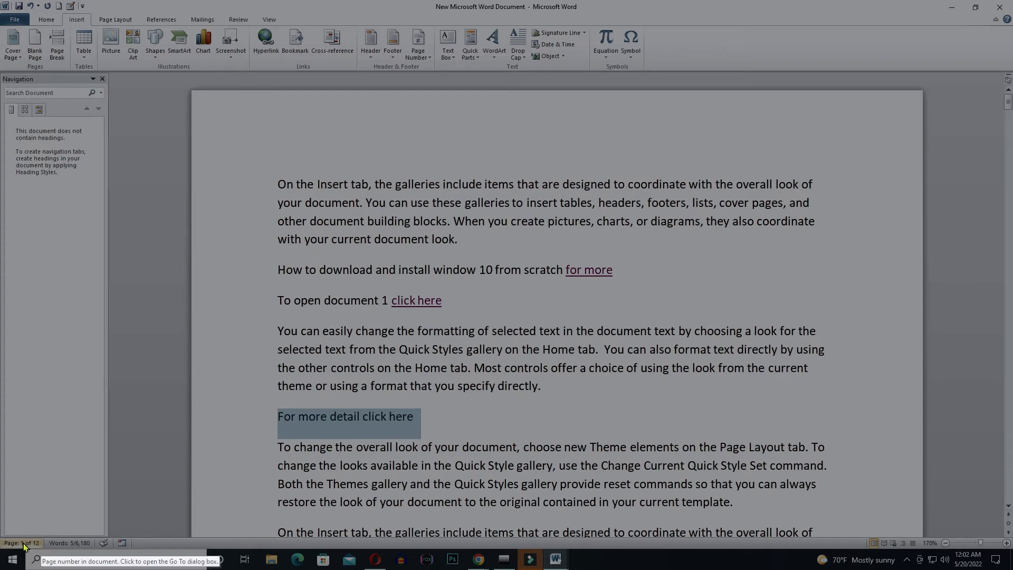
{"action": "left_click", "coordinate": [425, 426]}
Try to bookmark the words "specify directly." on the last page under the name "last page".
{"action": "scroll", "coordinate": [425, 426], "scroll_direction": "down", "scroll_amount": 6}
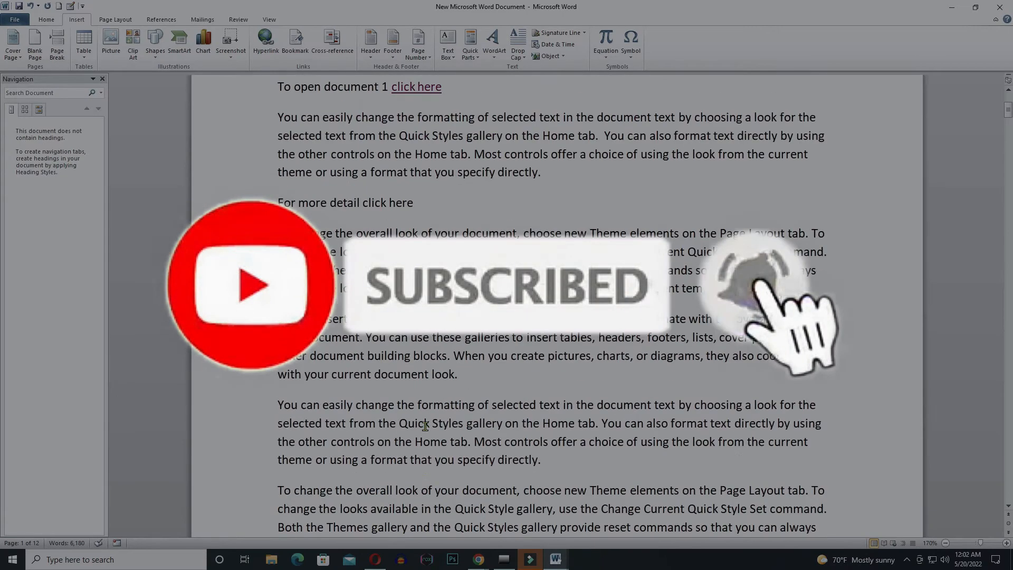
{"action": "scroll", "coordinate": [425, 426], "scroll_direction": "down", "scroll_amount": 15}
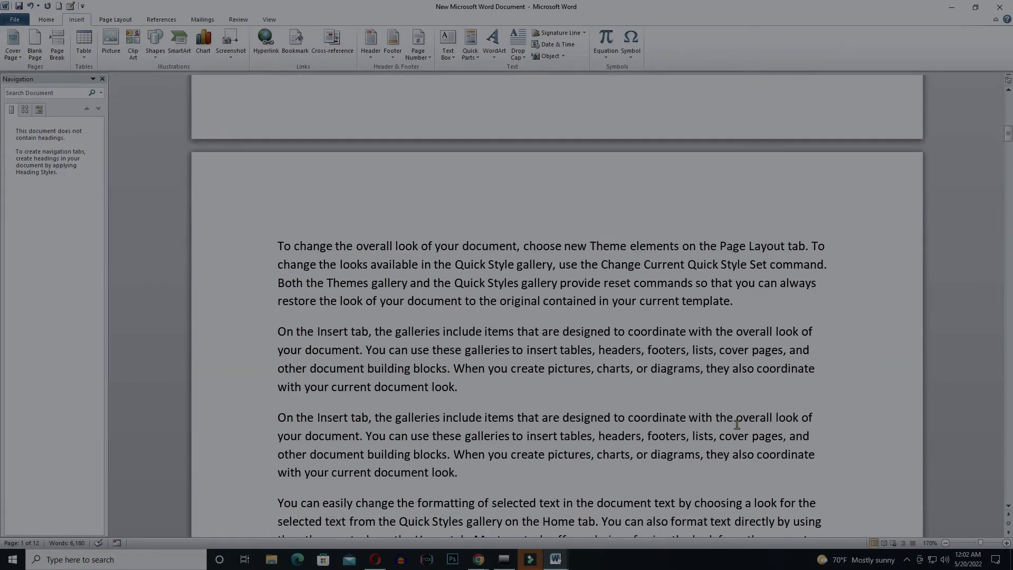
{"action": "left_click_drag", "start_coordinate": [1008, 131], "coordinate": [2, 474]}
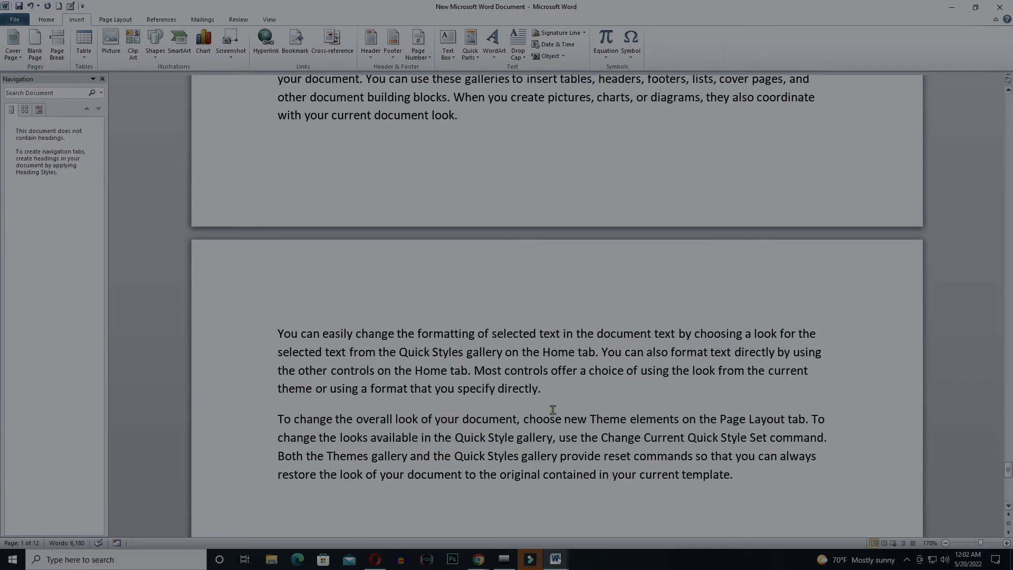
{"action": "left_click_drag", "start_coordinate": [541, 391], "coordinate": [458, 390]}
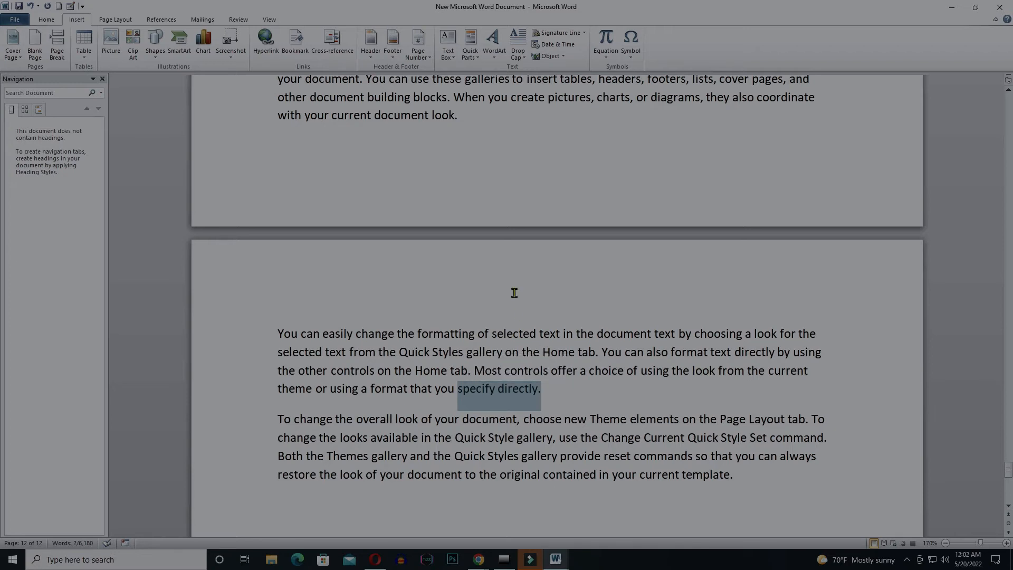
{"action": "mouse_move", "coordinate": [551, 394]}
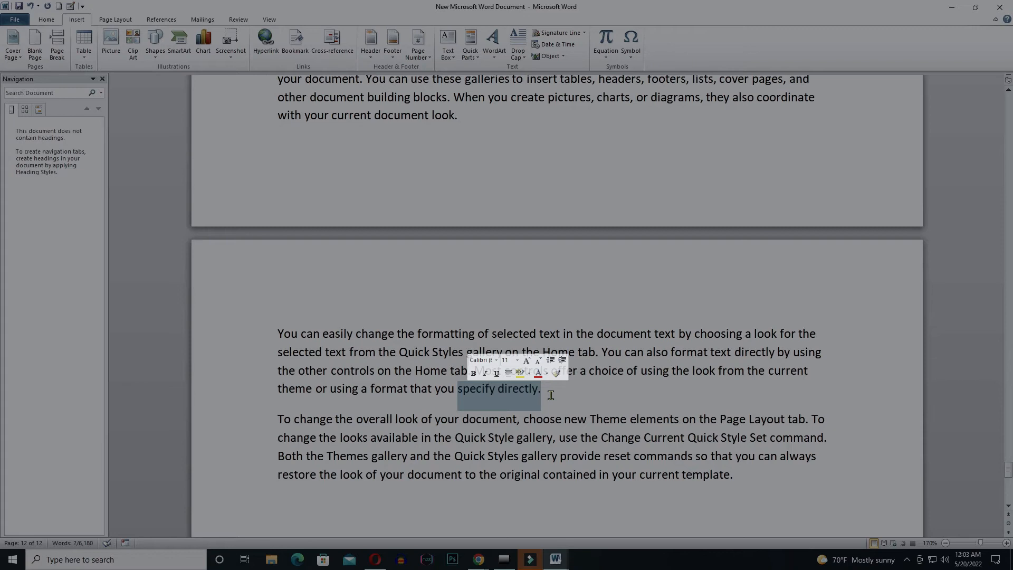
{"action": "left_click", "coordinate": [298, 53]}
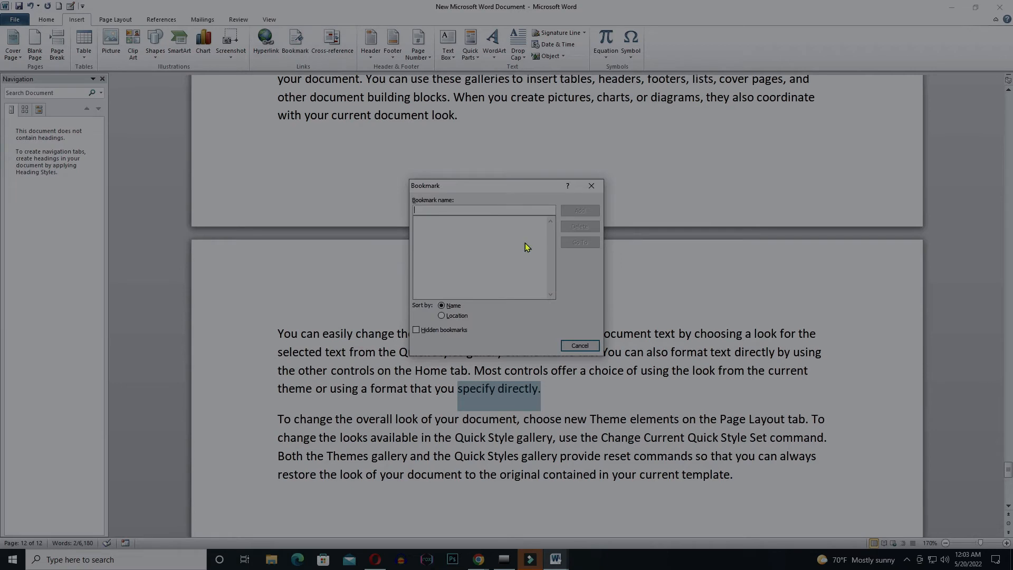
{"action": "type", "text": "la"}
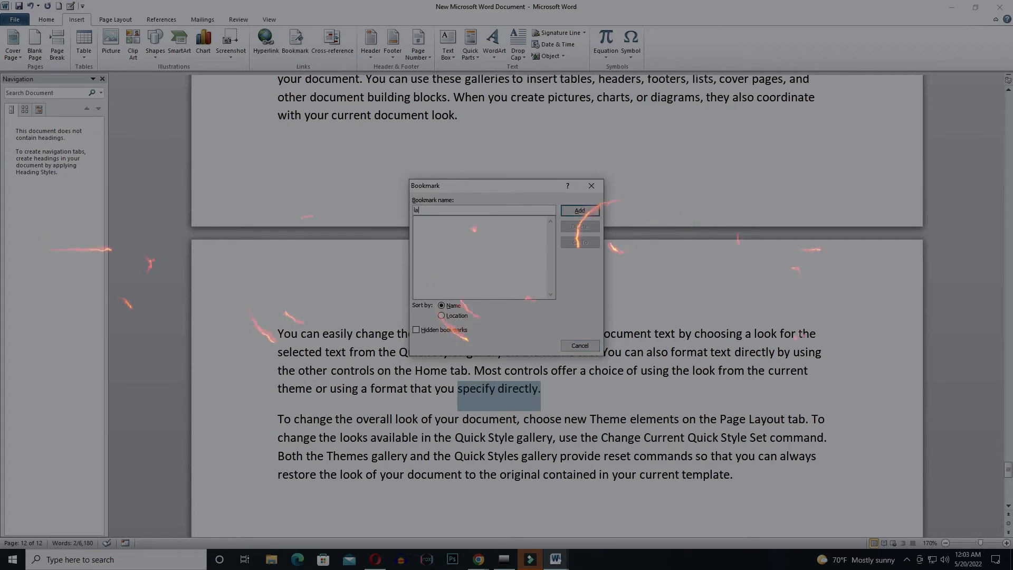
{"action": "type", "text": "st page"}
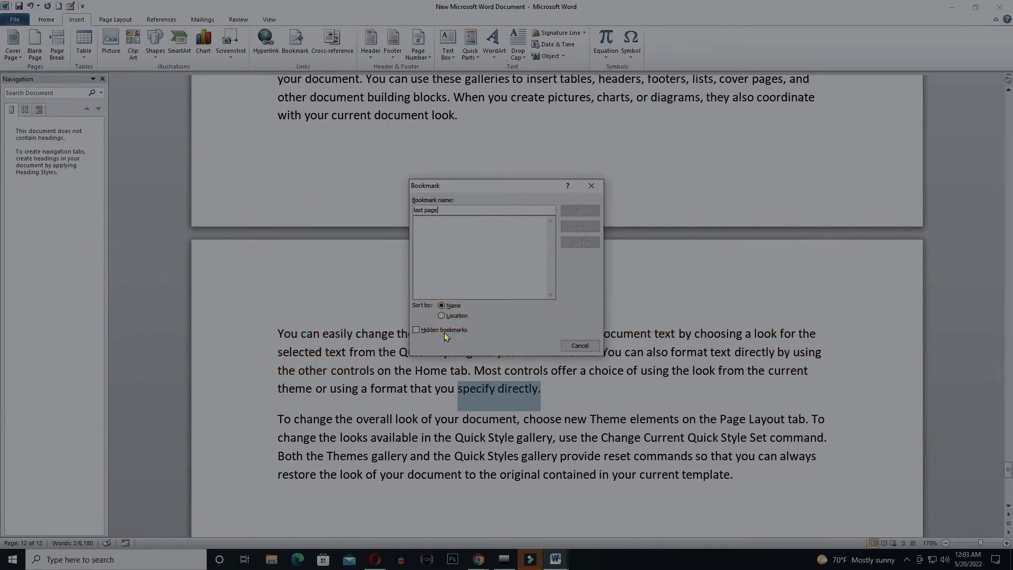
{"action": "left_click", "coordinate": [580, 210]}
{"action": "left_click", "coordinate": [460, 210]}
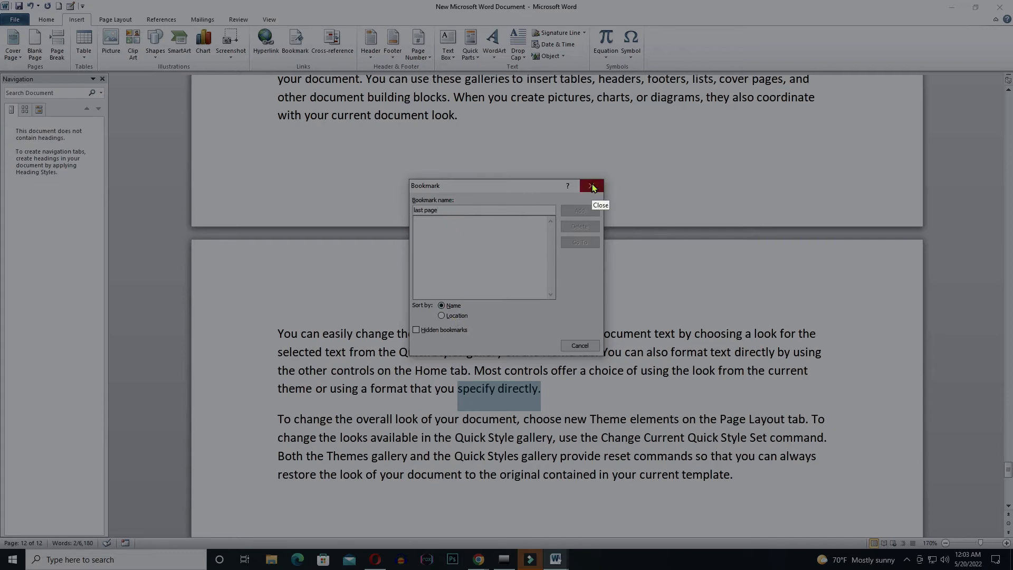
{"action": "left_click", "coordinate": [580, 345]}
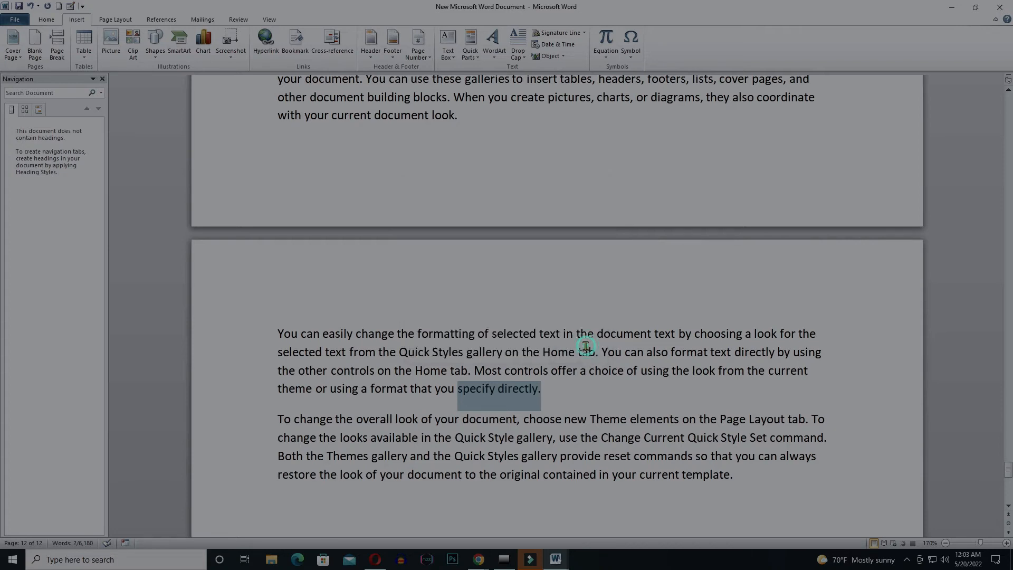
Try to add a bookmark named "last page" at the insertion point after "directly" on the last page.
{"action": "left_click", "coordinate": [505, 396]}
{"action": "left_click", "coordinate": [539, 391]}
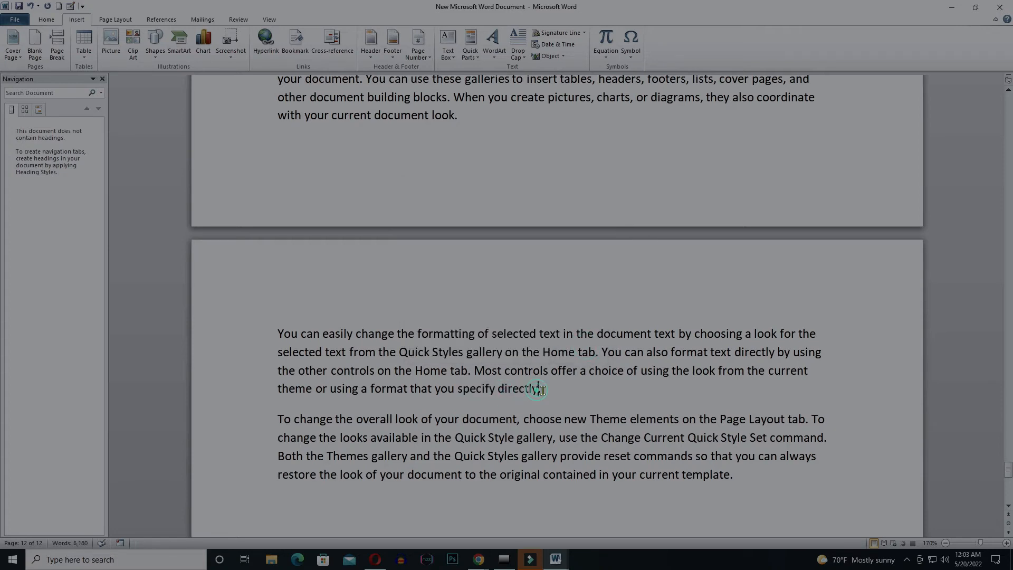
{"action": "left_click", "coordinate": [285, 45]}
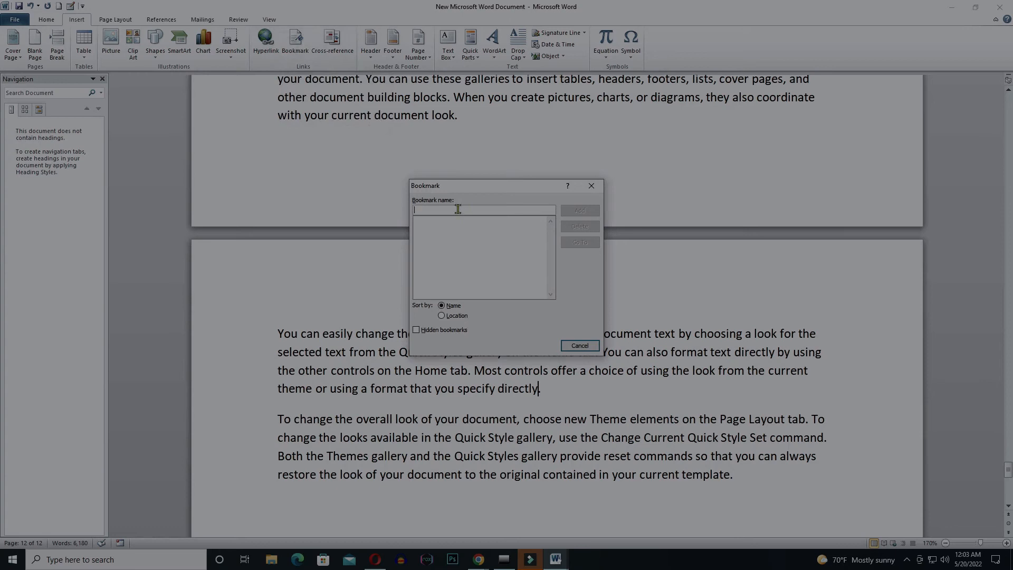
{"action": "left_click", "coordinate": [417, 330]}
{"action": "left_click", "coordinate": [418, 331]}
{"action": "type", "text": "la"}
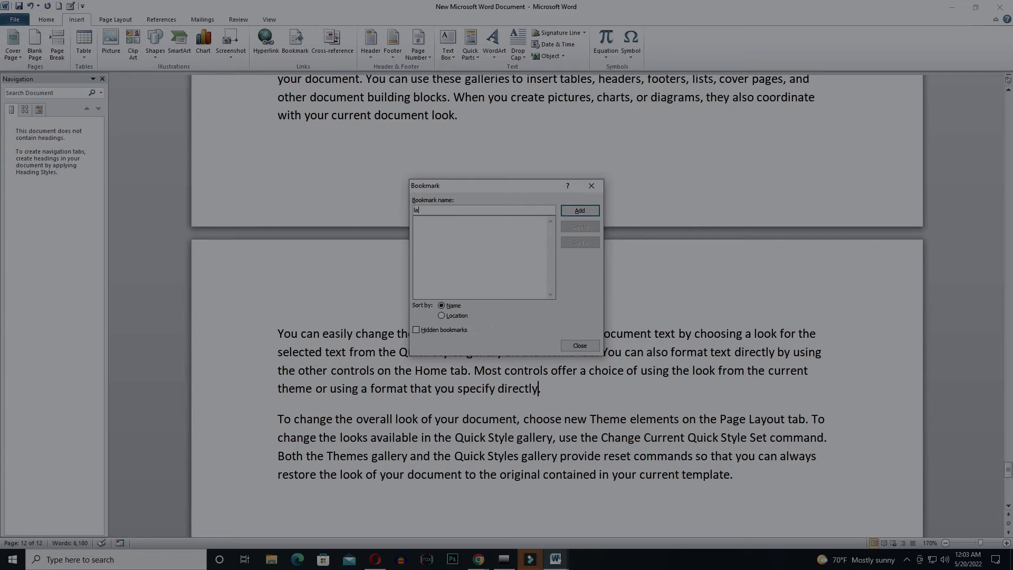
{"action": "type", "text": "st pag"}
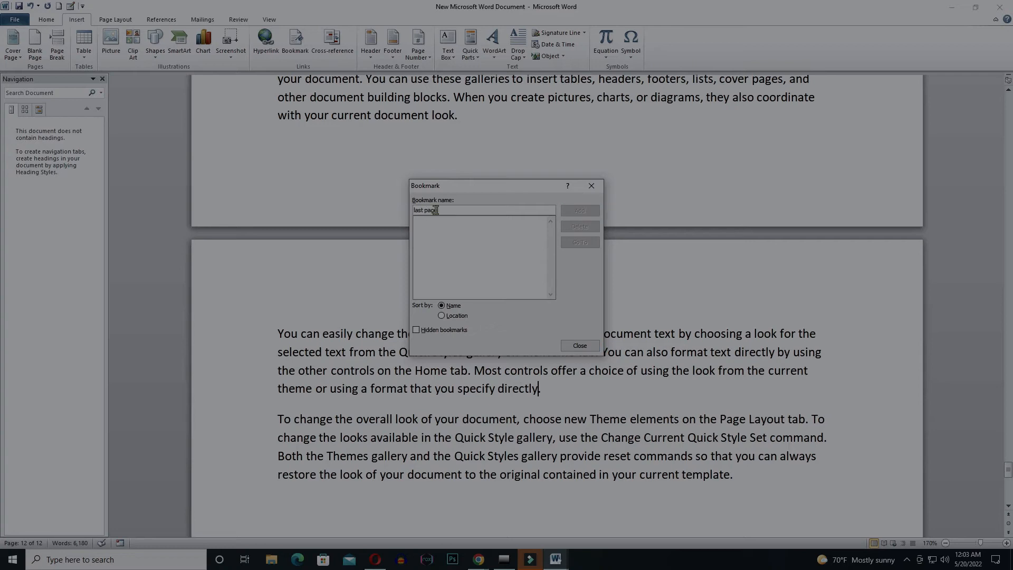
{"action": "left_click", "coordinate": [580, 346]}
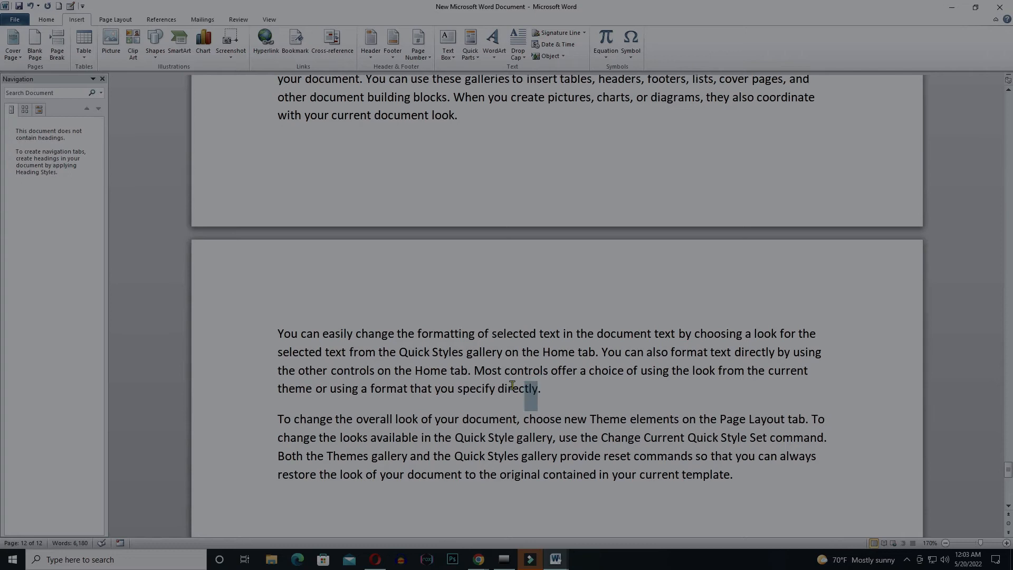
Bookmark the words "specify directly" on the last page with the name lastpage.
{"action": "left_click_drag", "start_coordinate": [539, 390], "coordinate": [458, 389]}
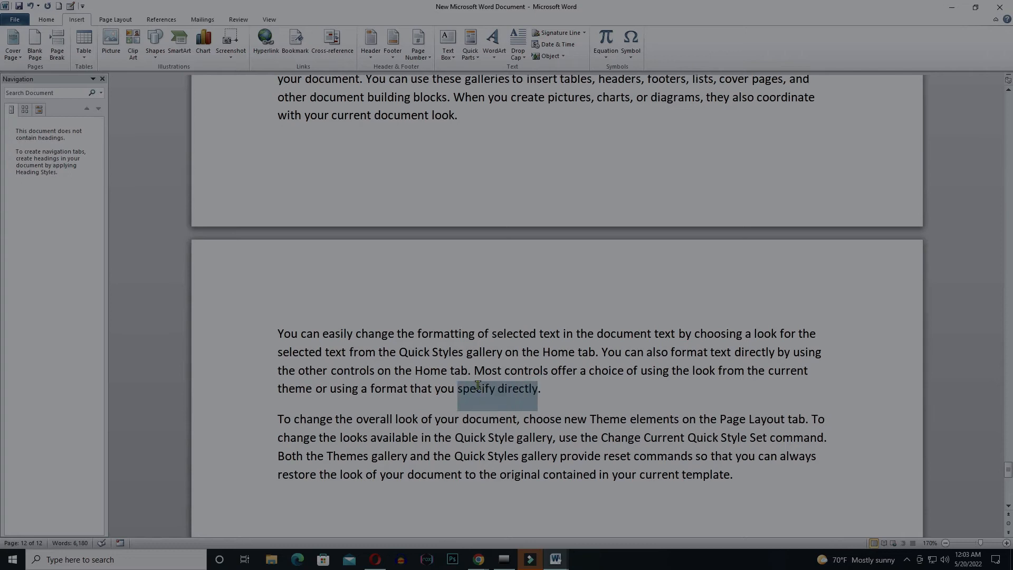
{"action": "left_click", "coordinate": [295, 52]}
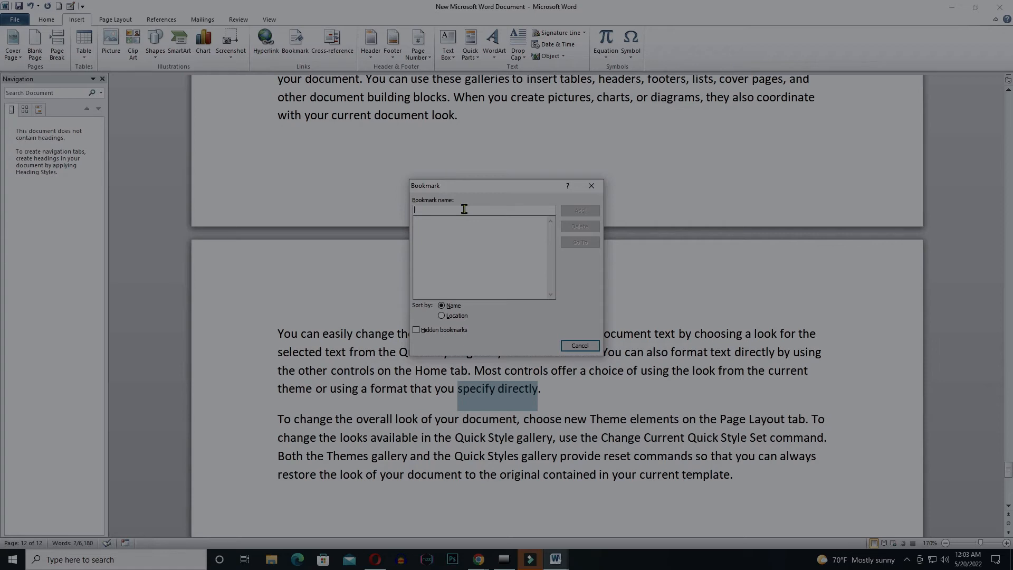
{"action": "type", "text": "I"}
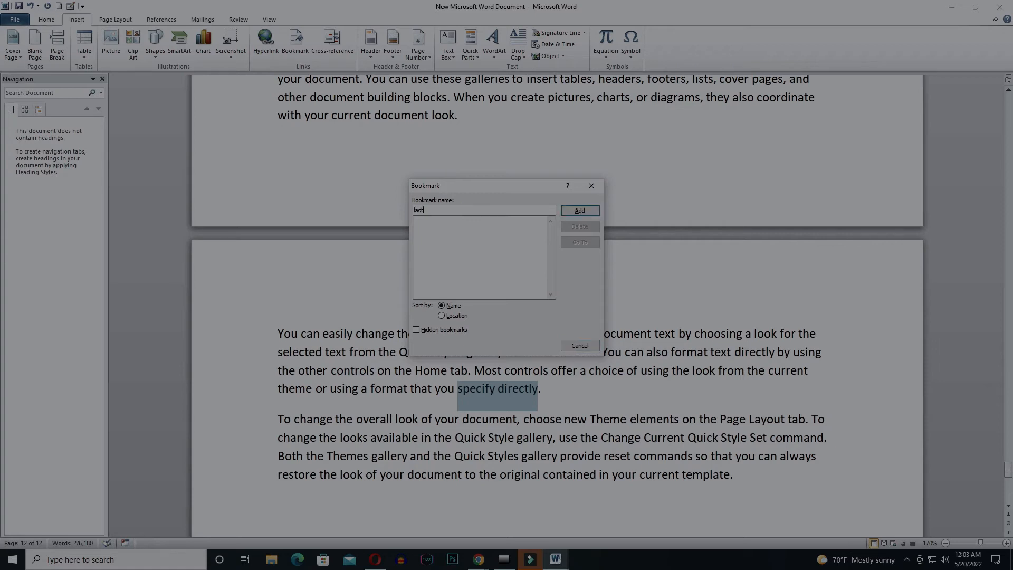
{"action": "left_click", "coordinate": [580, 211]}
Return to the "For more detail click here" line on the first page and jump from there to the lastpage bookmark.
{"action": "scroll", "coordinate": [348, 170], "scroll_direction": "up", "scroll_amount": 15}
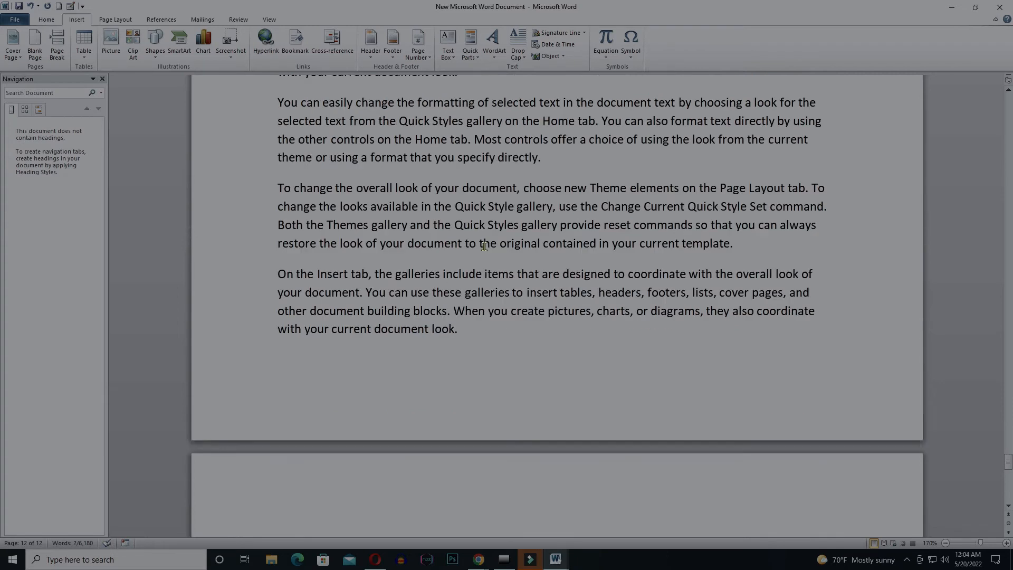
{"action": "scroll", "coordinate": [504, 197], "scroll_direction": "up", "scroll_amount": 15}
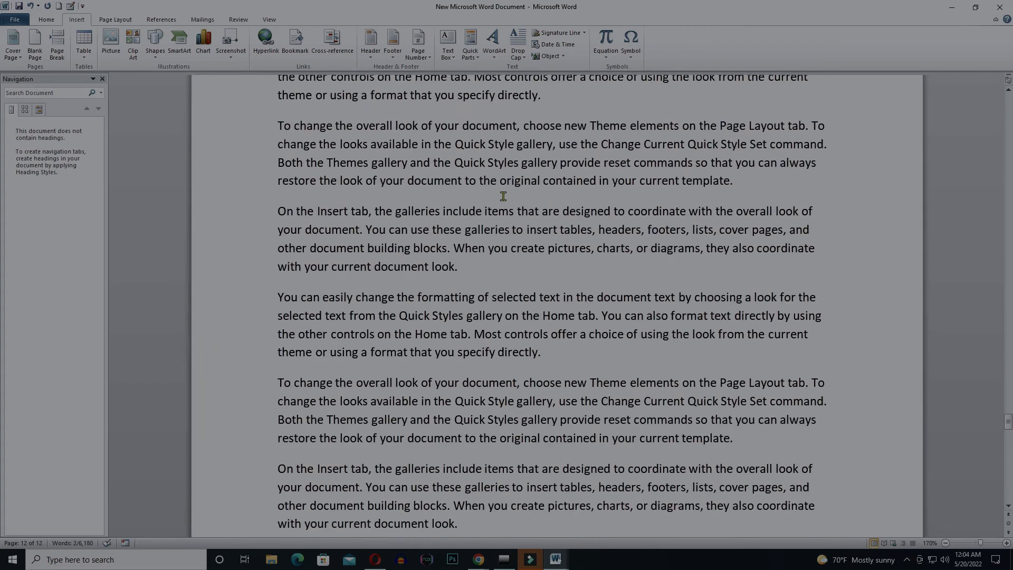
{"action": "left_click_drag", "start_coordinate": [1008, 393], "coordinate": [1006, 102]}
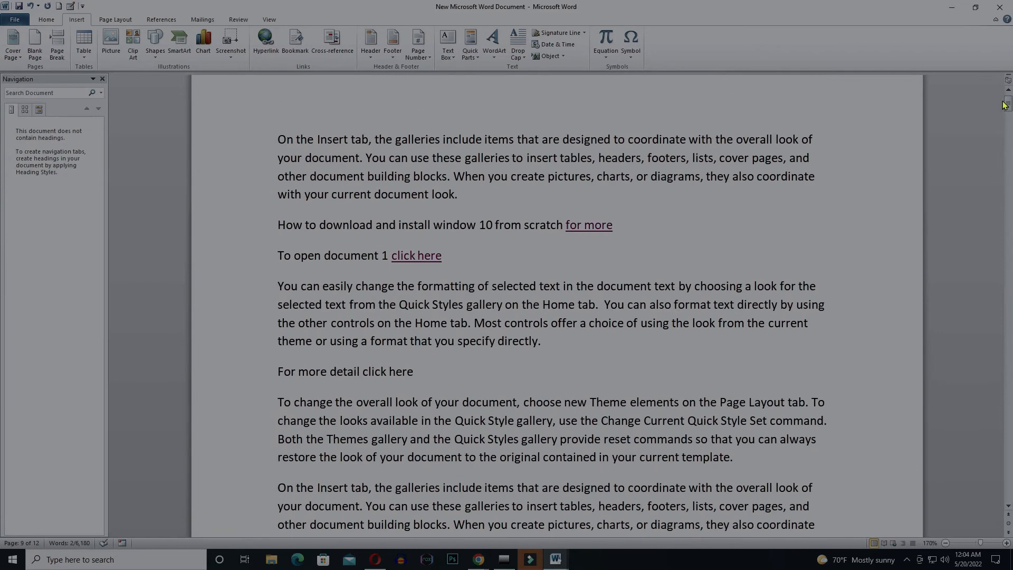
{"action": "left_click", "coordinate": [420, 372]}
{"action": "left_click_drag", "start_coordinate": [393, 367], "coordinate": [278, 372]}
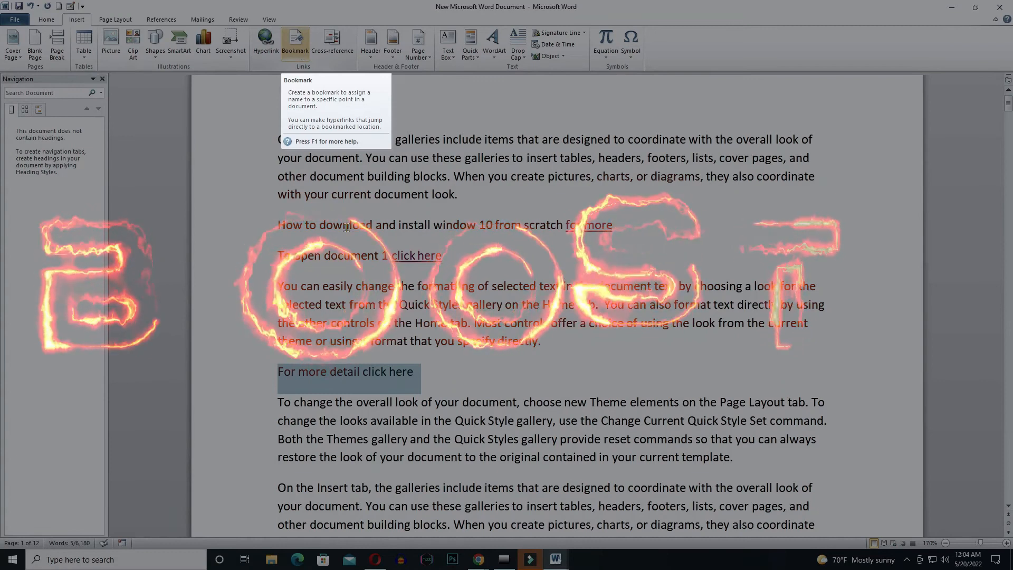
{"action": "left_click", "coordinate": [444, 361]}
{"action": "scroll", "coordinate": [452, 338], "scroll_direction": "down", "scroll_amount": 2}
{"action": "scroll", "coordinate": [453, 338], "scroll_direction": "down", "scroll_amount": 2}
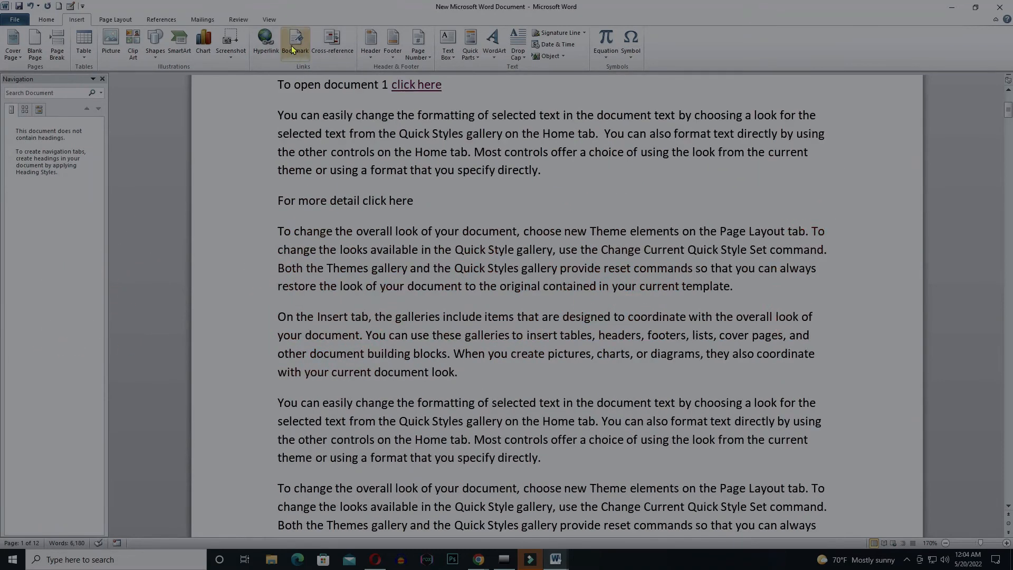
{"action": "scroll", "coordinate": [438, 276], "scroll_direction": "down", "scroll_amount": 2}
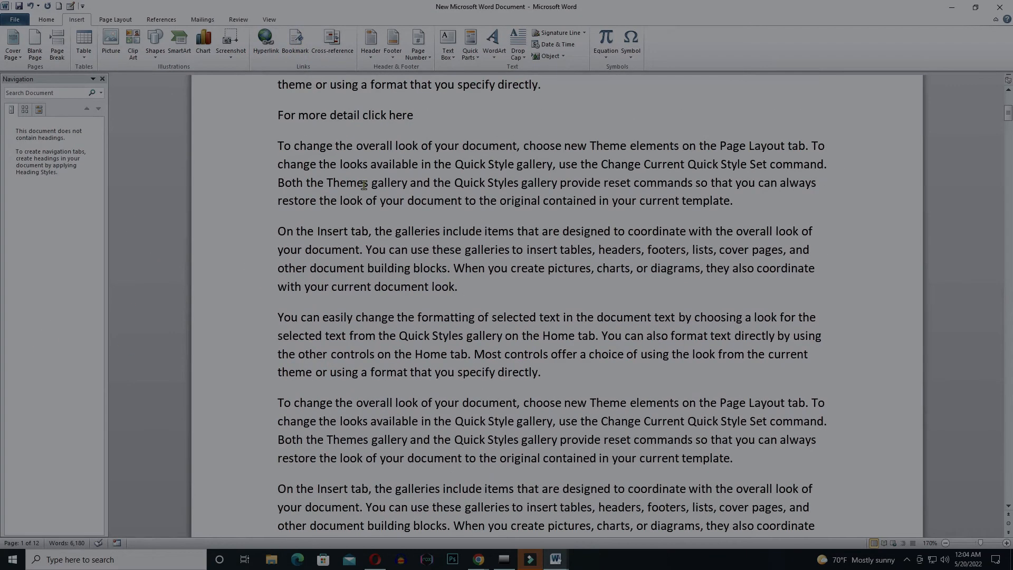
{"action": "left_click", "coordinate": [295, 42]}
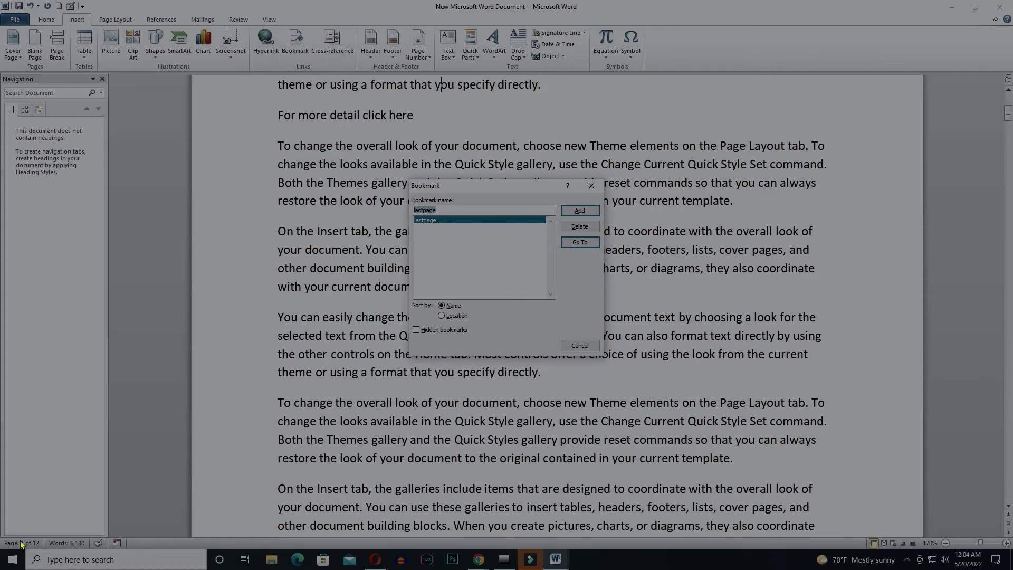
{"action": "left_click", "coordinate": [580, 242]}
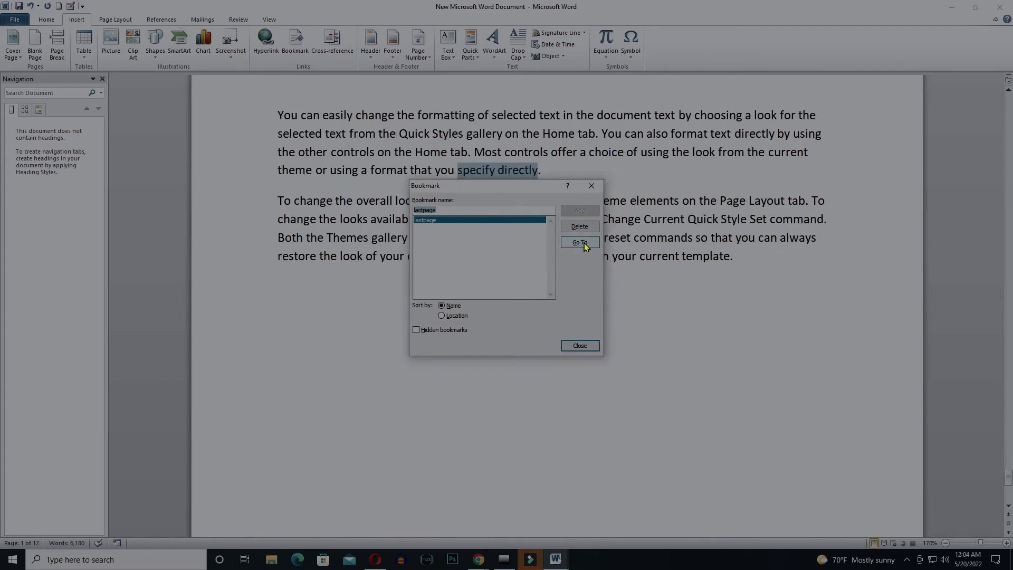
{"action": "left_click", "coordinate": [581, 346]}
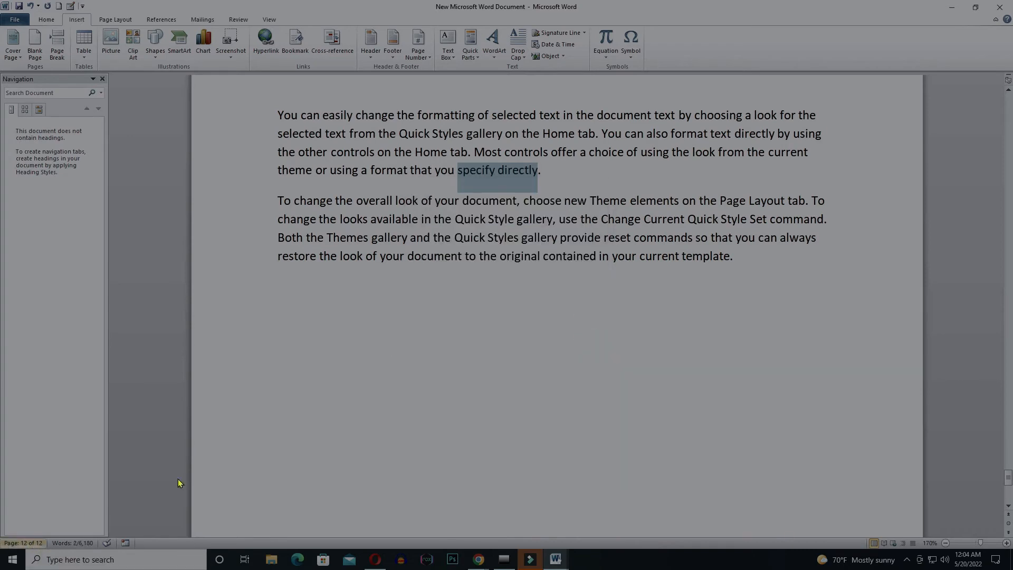
{"action": "scroll", "coordinate": [556, 290], "scroll_direction": "up", "scroll_amount": 1}
{"action": "left_click", "coordinate": [557, 289]}
{"action": "scroll", "coordinate": [556, 290], "scroll_direction": "up", "scroll_amount": 18}
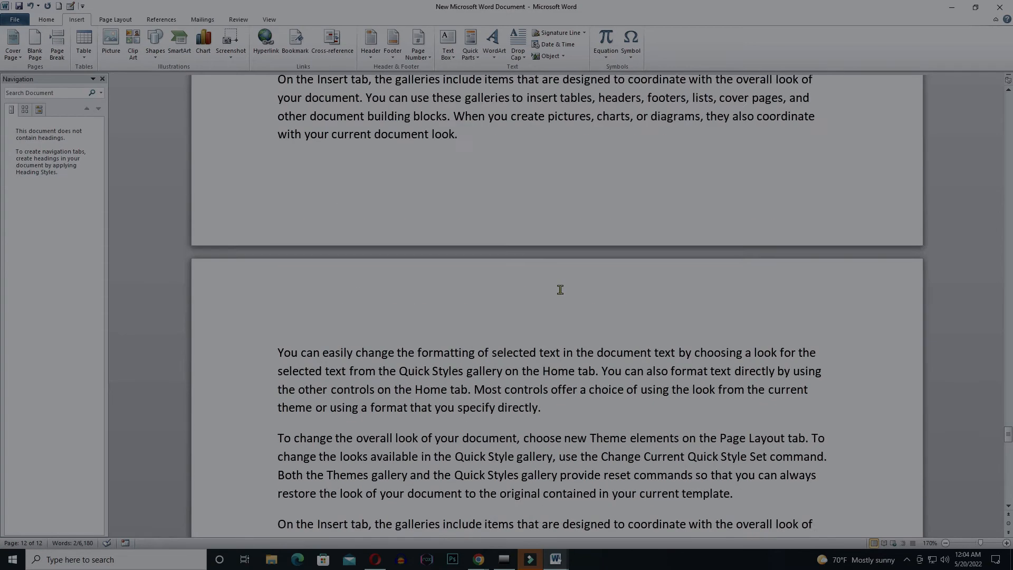
{"action": "scroll", "coordinate": [561, 290], "scroll_direction": "up", "scroll_amount": 15}
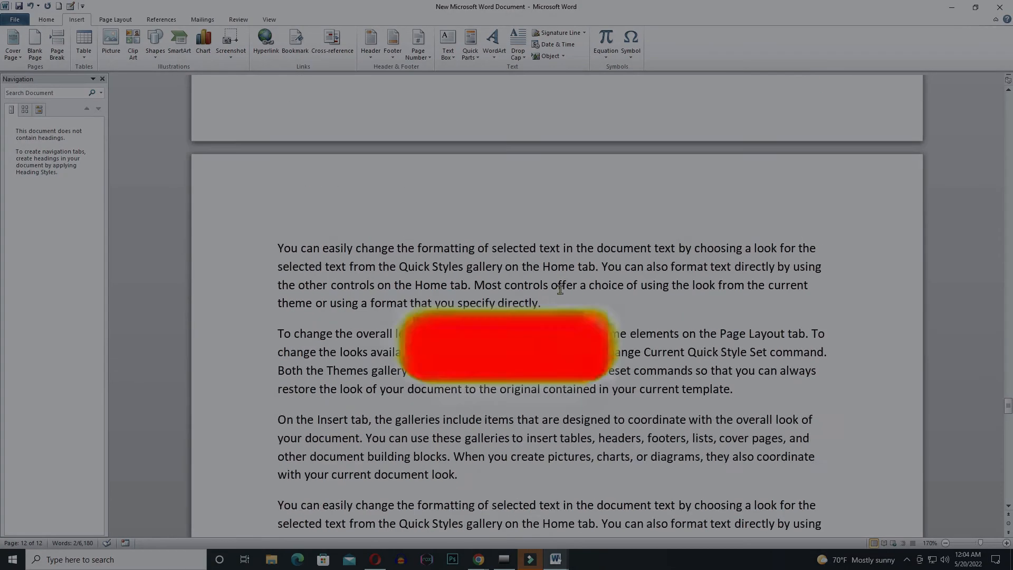
{"action": "scroll", "coordinate": [561, 290], "scroll_direction": "up", "scroll_amount": 7}
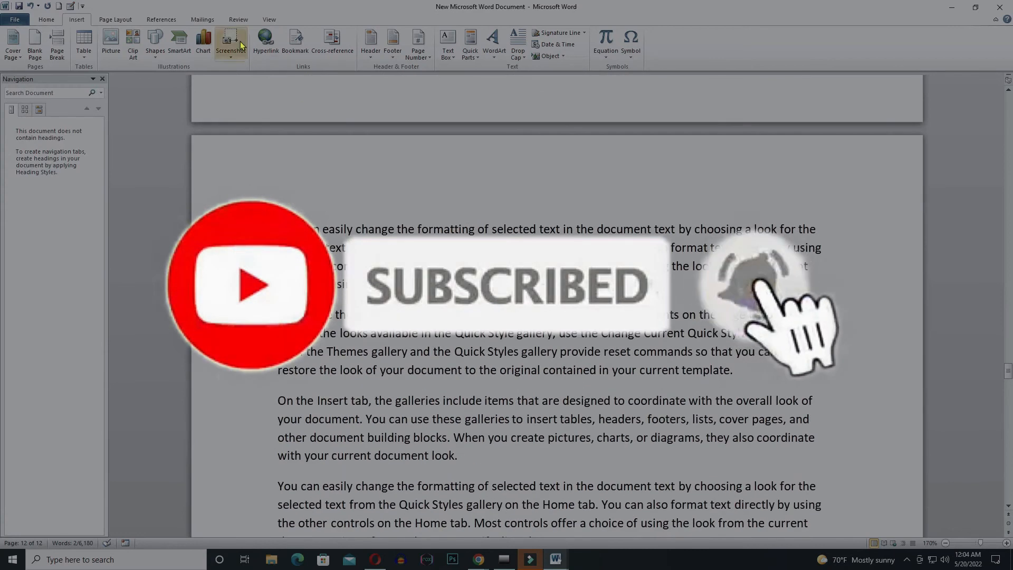
{"action": "scroll", "coordinate": [922, 259], "scroll_direction": "up", "scroll_amount": 8}
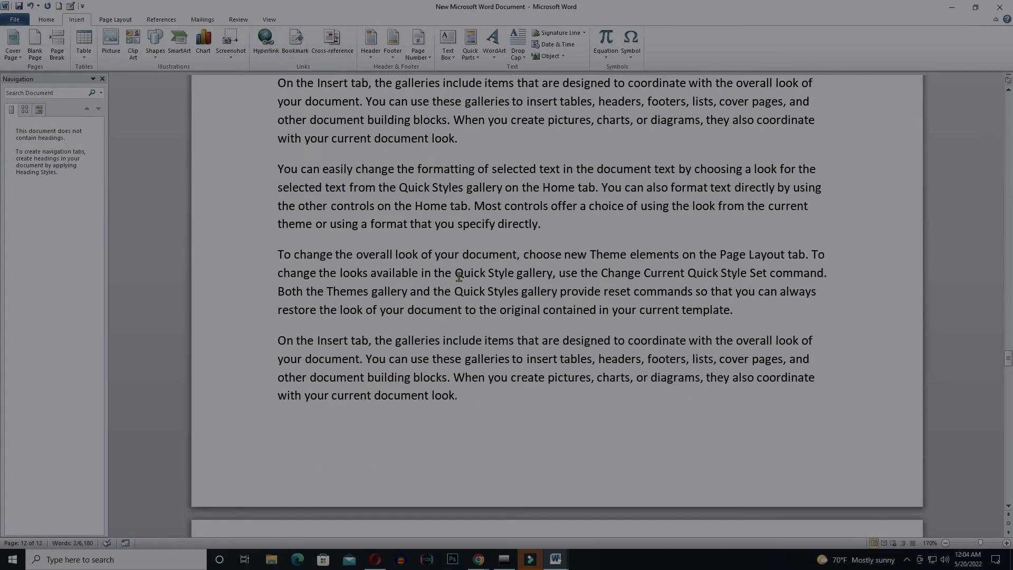
Insert a table with five columns and two rows below the final paragraph on the last page.
{"action": "left_click_drag", "start_coordinate": [1008, 368], "coordinate": [1009, 503]}
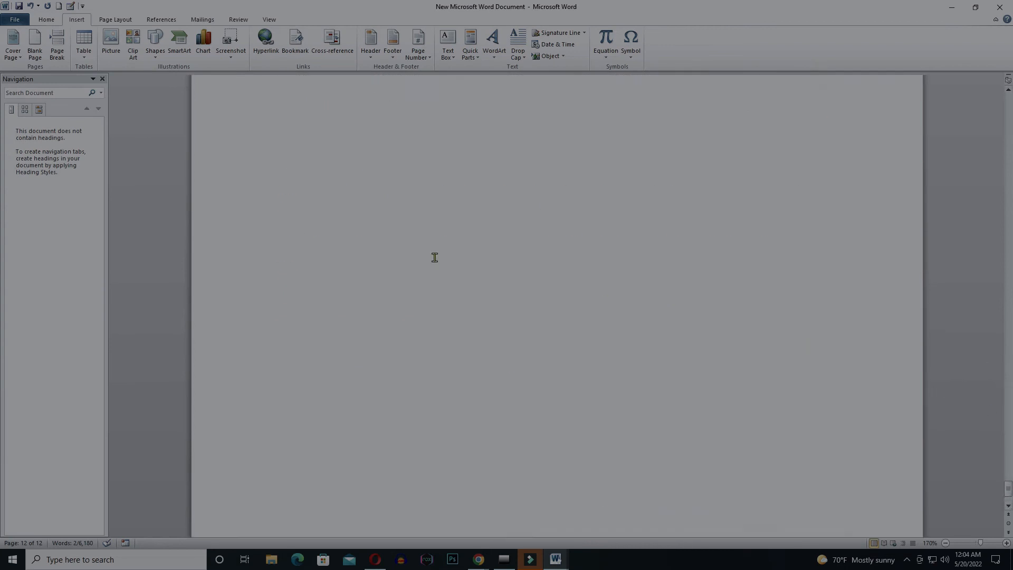
{"action": "left_click", "coordinate": [738, 243]}
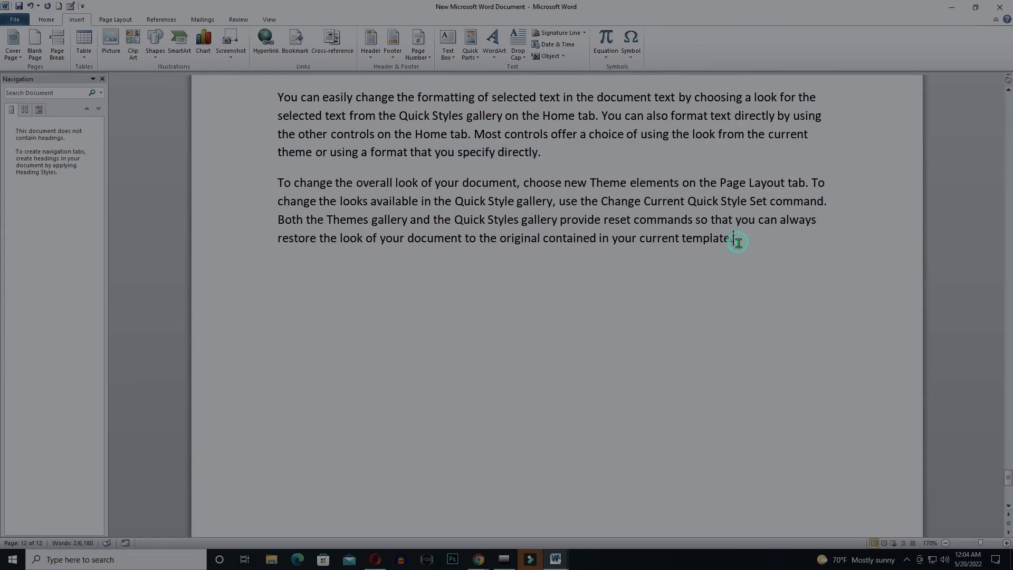
{"action": "key", "text": "Return"}
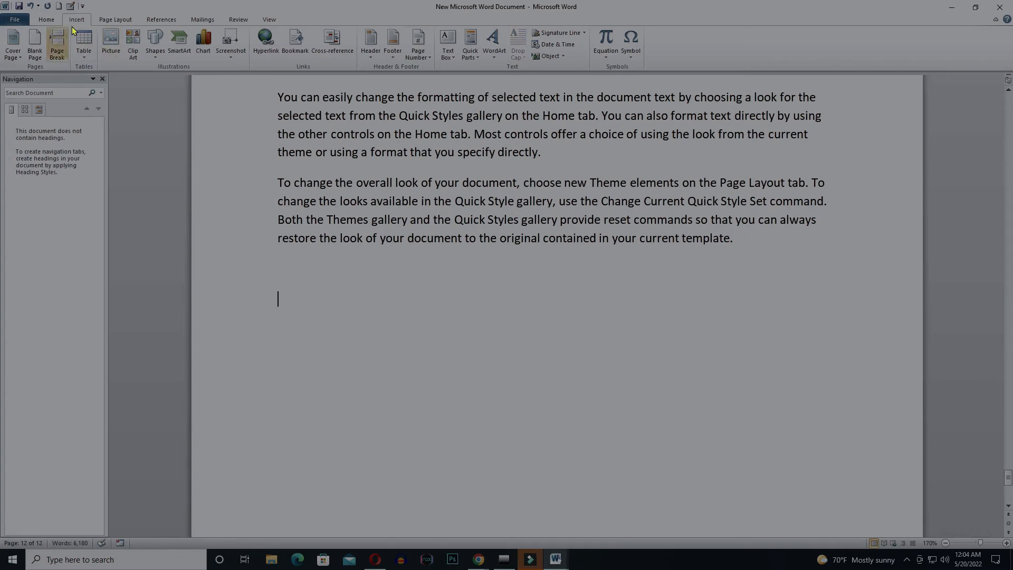
{"action": "left_click", "coordinate": [82, 53]}
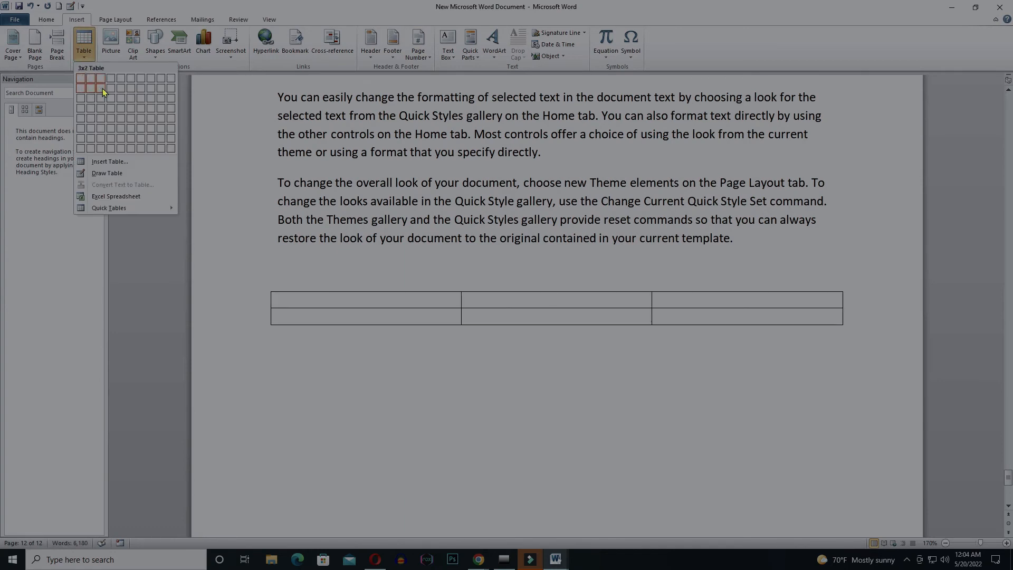
{"action": "left_click", "coordinate": [121, 91]}
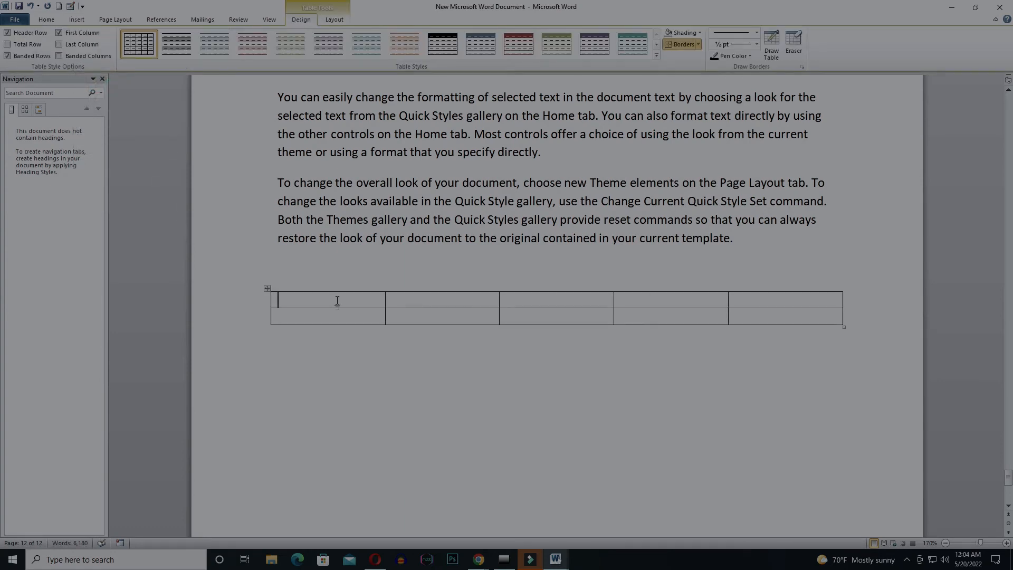
Fill the table's first row with the headings number, name, salary and Over time.
{"action": "type", "text": "number"}
{"action": "key", "text": "Tab"}
{"action": "type", "text": "name"}
{"action": "key", "text": "Tab"}
{"action": "type", "text": "salary"}
{"action": "key", "text": "Tab"}
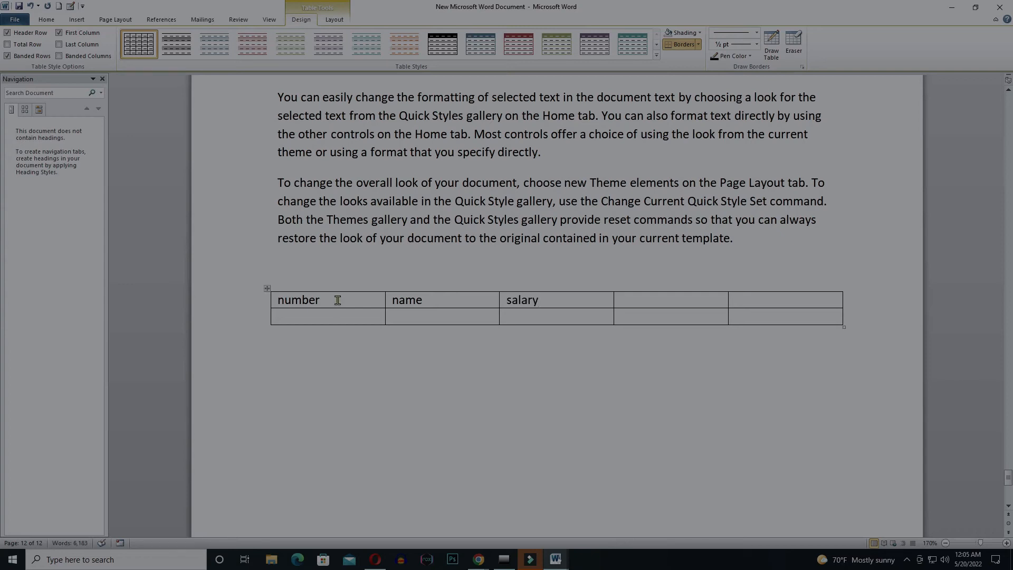
{"action": "type", "text": "over time"}
{"action": "key", "text": "Tab"}
Insert a caption with the Table label on the blank line above the table, reading "Table 1 intruduction part".
{"action": "left_click", "coordinate": [289, 279]}
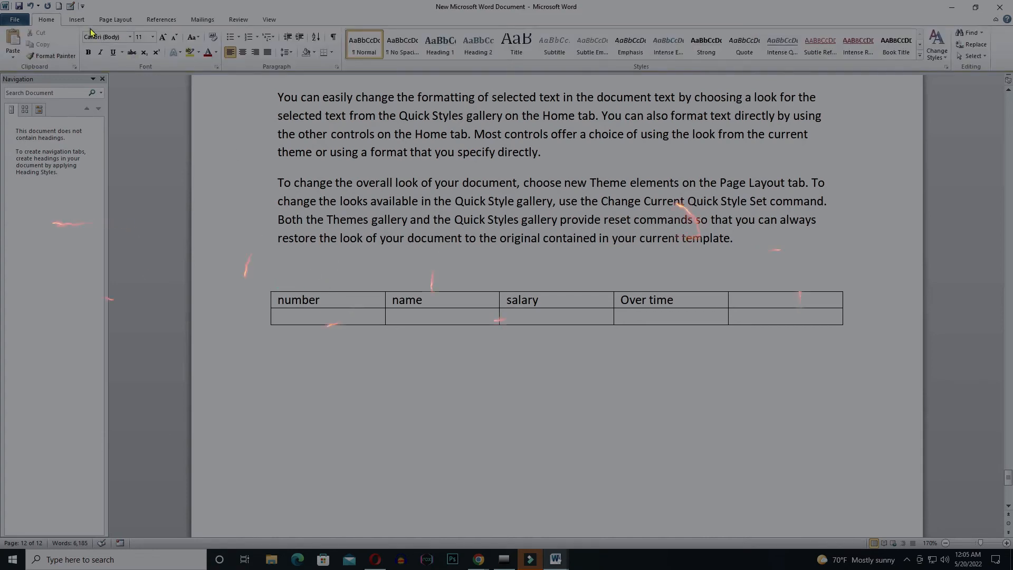
{"action": "left_click", "coordinate": [158, 22]}
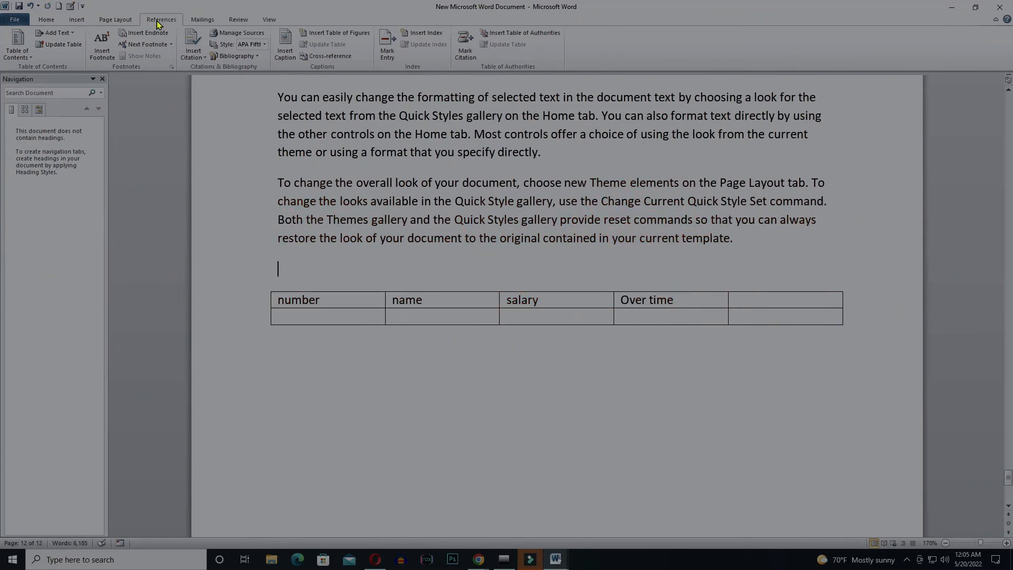
{"action": "left_click", "coordinate": [286, 55]}
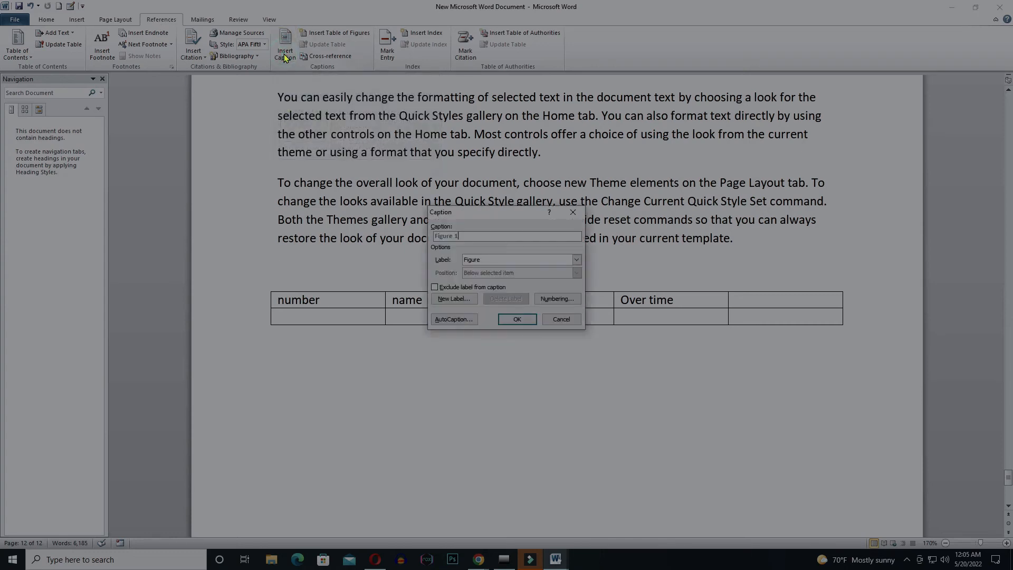
{"action": "left_click", "coordinate": [498, 262]}
{"action": "left_click", "coordinate": [483, 283]}
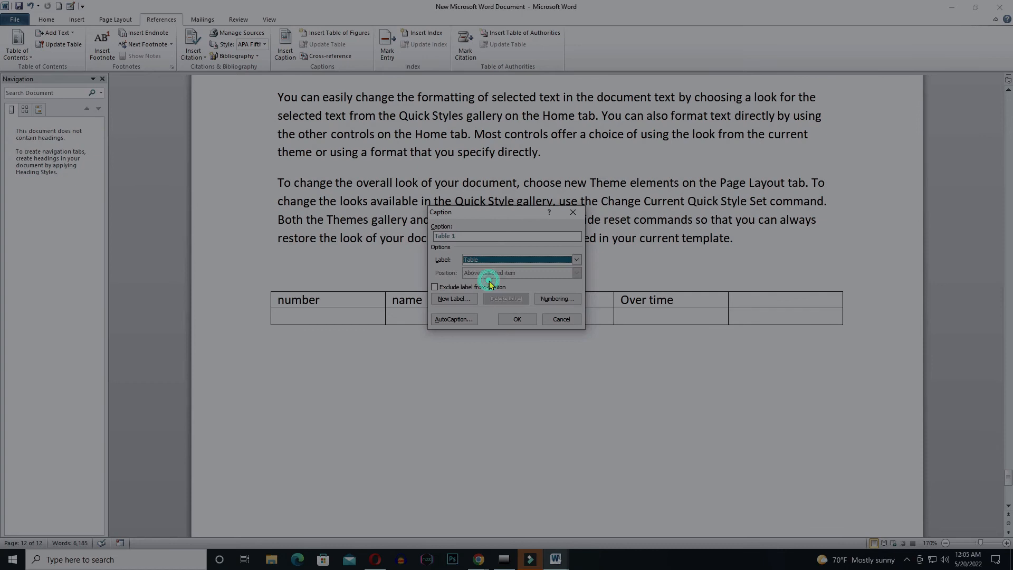
{"action": "left_click", "coordinate": [469, 238]}
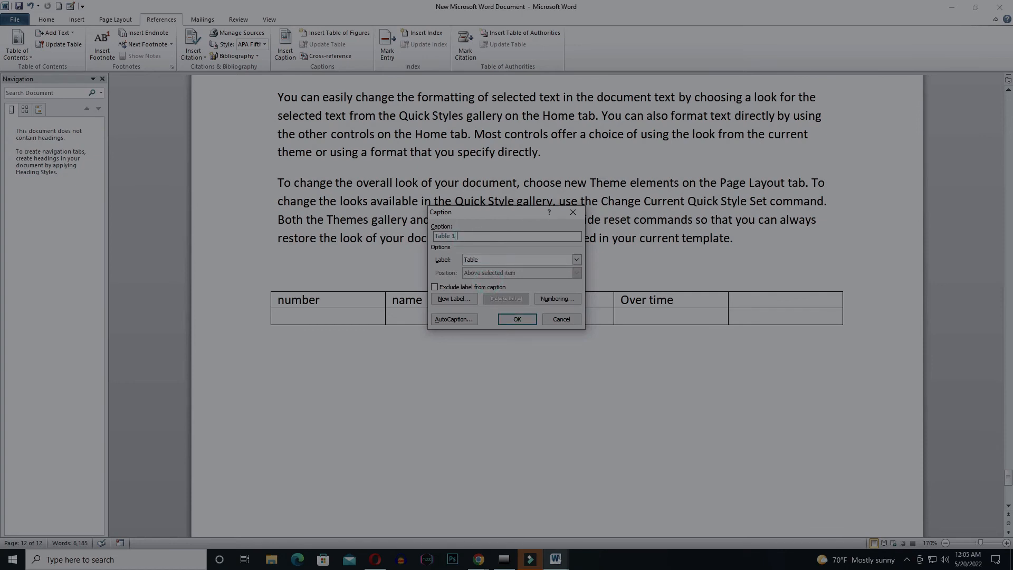
{"action": "type", "text": "tab"}
{"action": "left_click", "coordinate": [518, 319]}
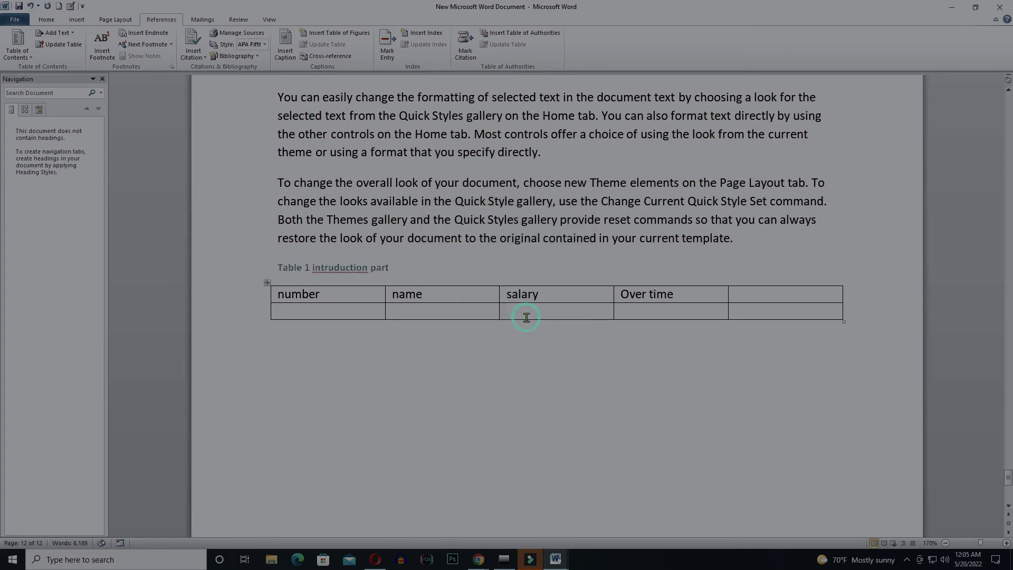
Add the line "For more view the table" below the first paragraph on page 2.
{"action": "scroll", "coordinate": [522, 319], "scroll_direction": "up", "scroll_amount": 3}
{"action": "left_click_drag", "start_coordinate": [1011, 470], "coordinate": [1011, 135]}
{"action": "left_click", "coordinate": [310, 254]}
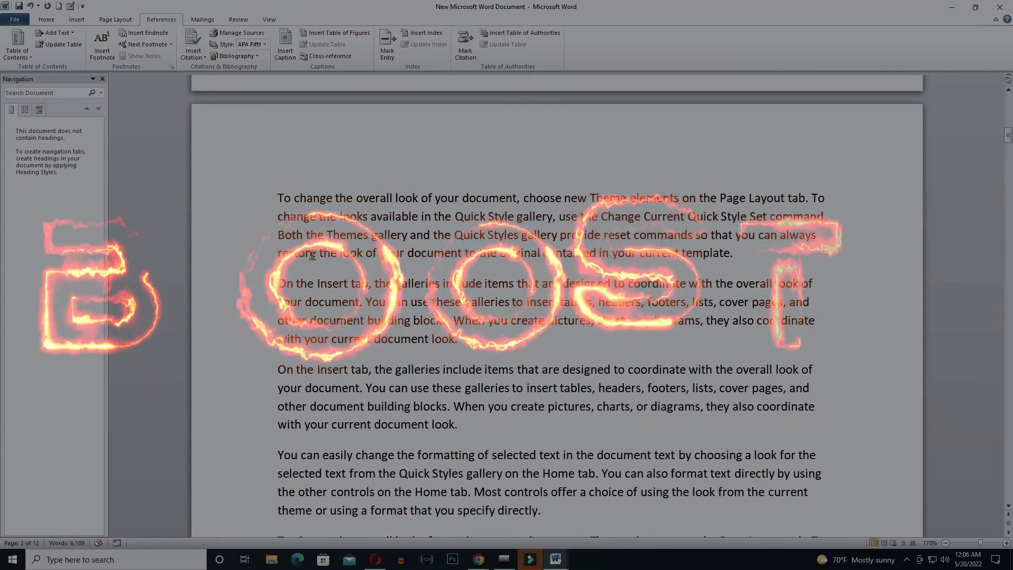
{"action": "key", "text": "End"}
{"action": "key", "text": "Return"}
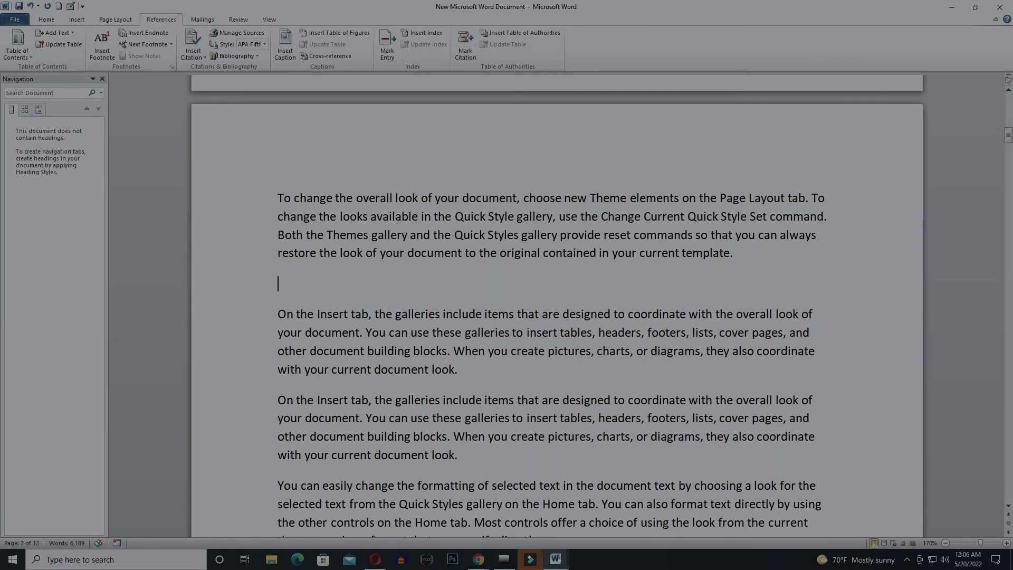
{"action": "type", "text": "For more cli"}
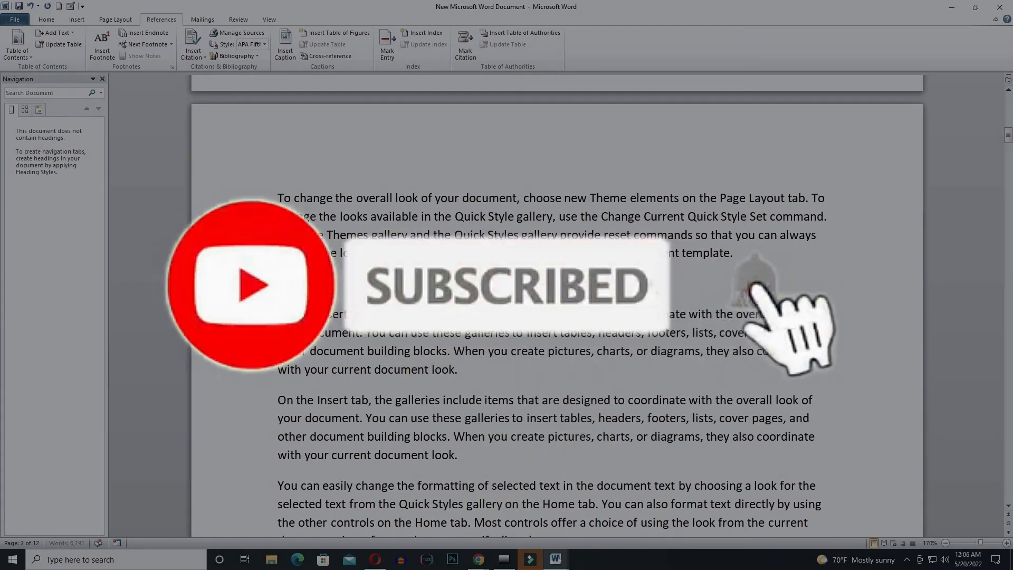
{"action": "key", "text": "BackSpace"}
{"action": "key", "text": "BackSpace"}
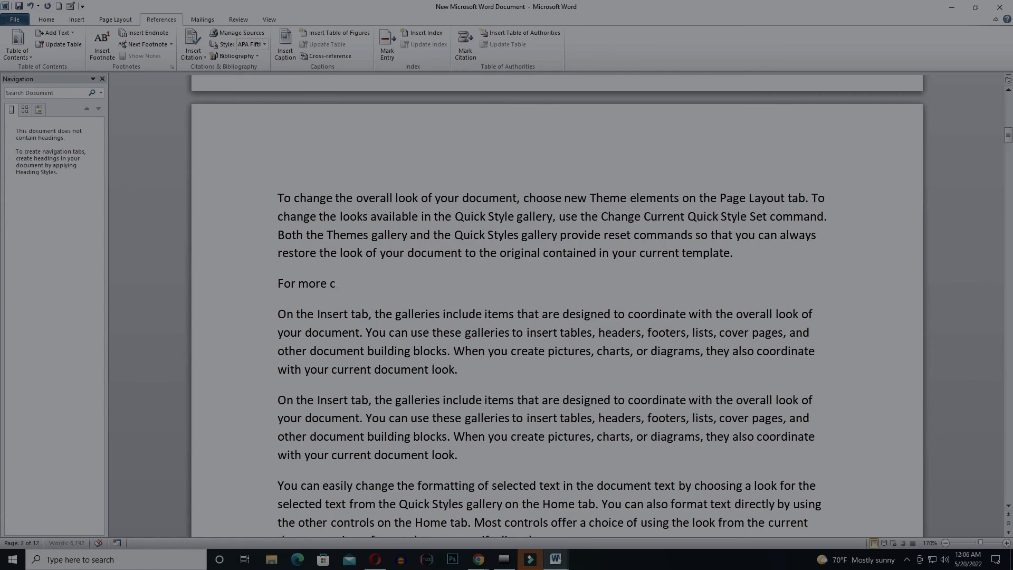
{"action": "type", "text": "iew the table"}
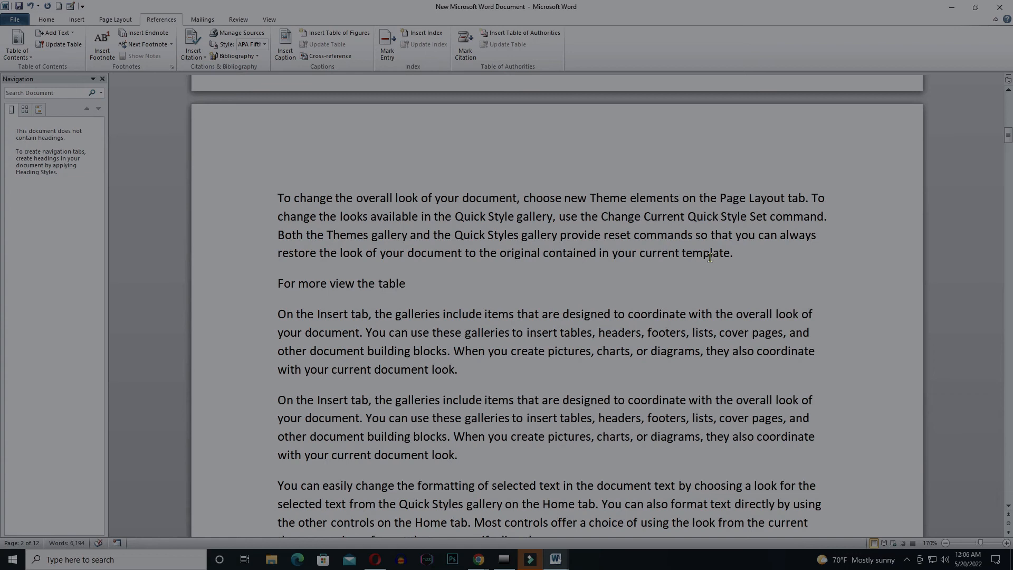
Replace the line "For more view the table" with a hyperlinked cross-reference to the Table 1 caption, using only label and number.
{"action": "left_click_drag", "start_coordinate": [412, 284], "coordinate": [291, 285]}
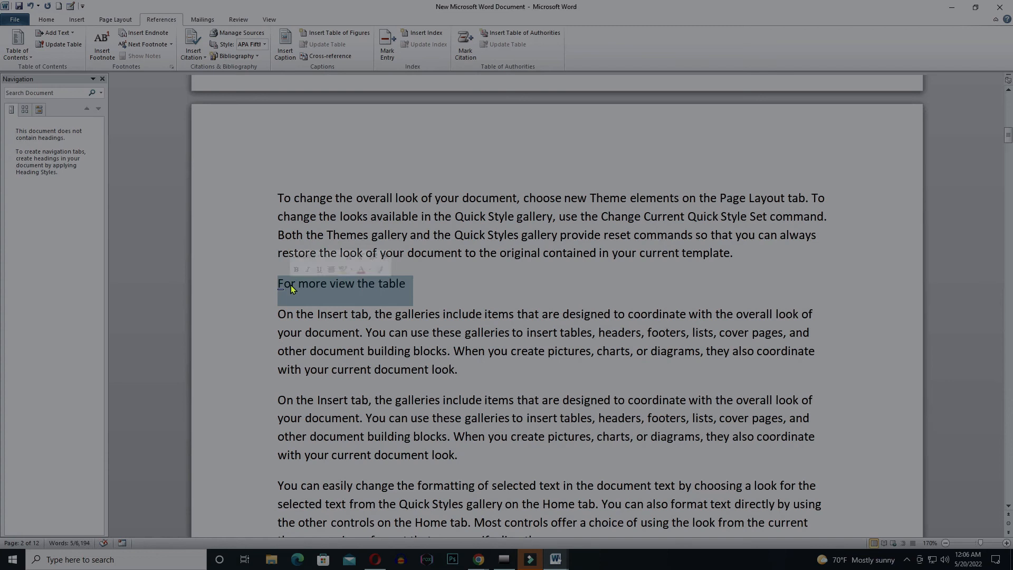
{"action": "left_click", "coordinate": [76, 19]}
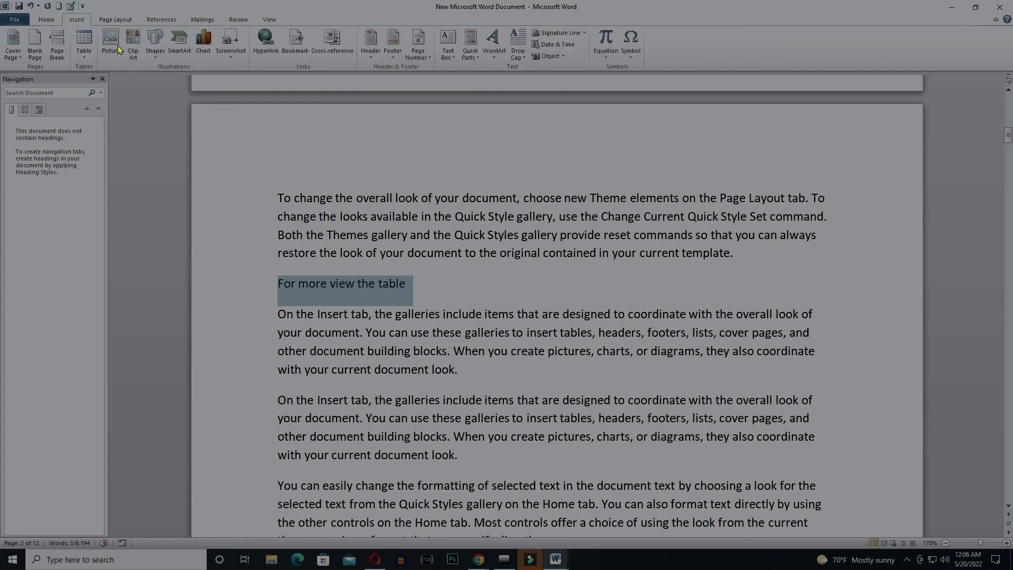
{"action": "left_click", "coordinate": [340, 51]}
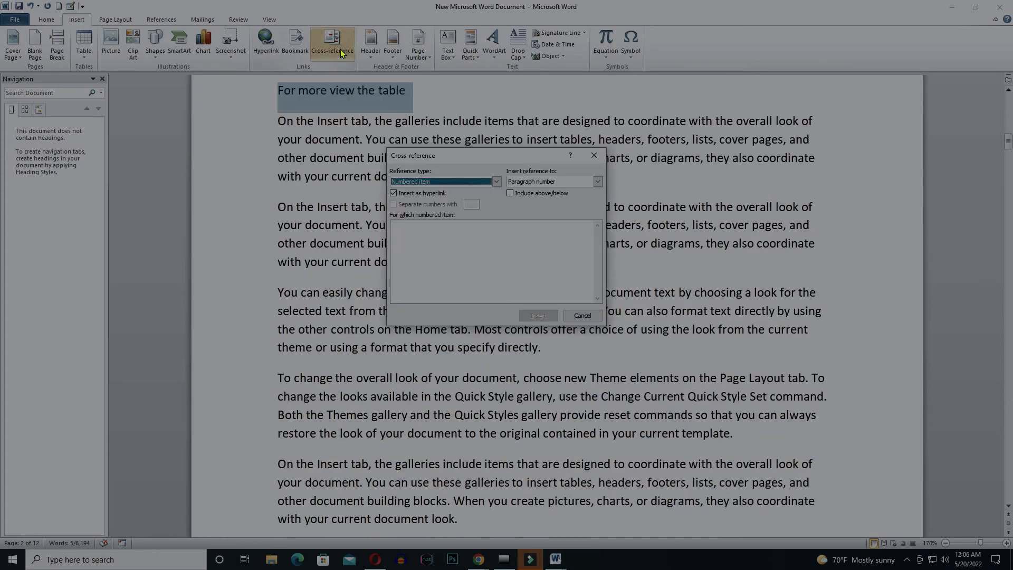
{"action": "left_click", "coordinate": [458, 182]}
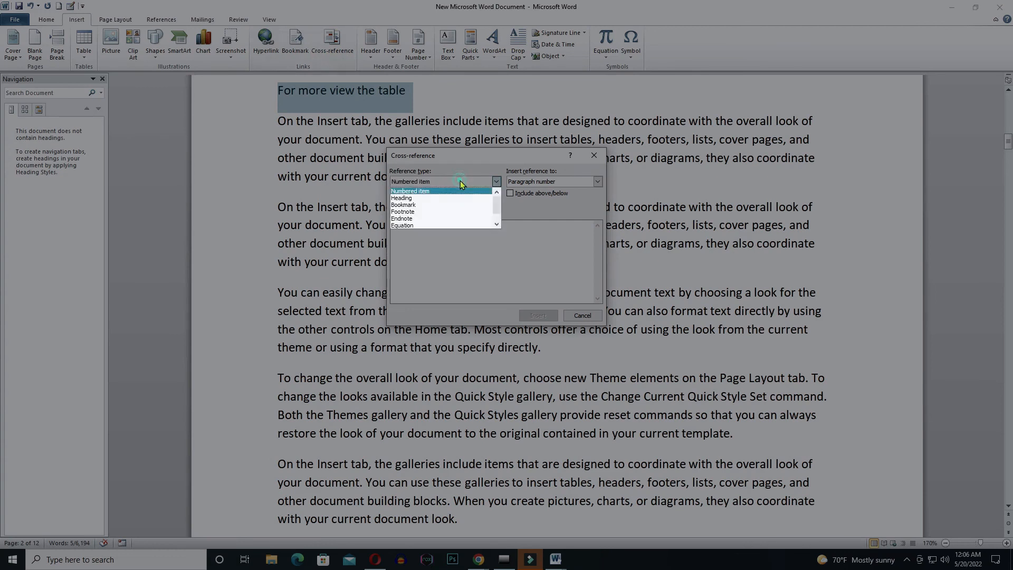
{"action": "scroll", "coordinate": [451, 209], "scroll_direction": "down", "scroll_amount": 1}
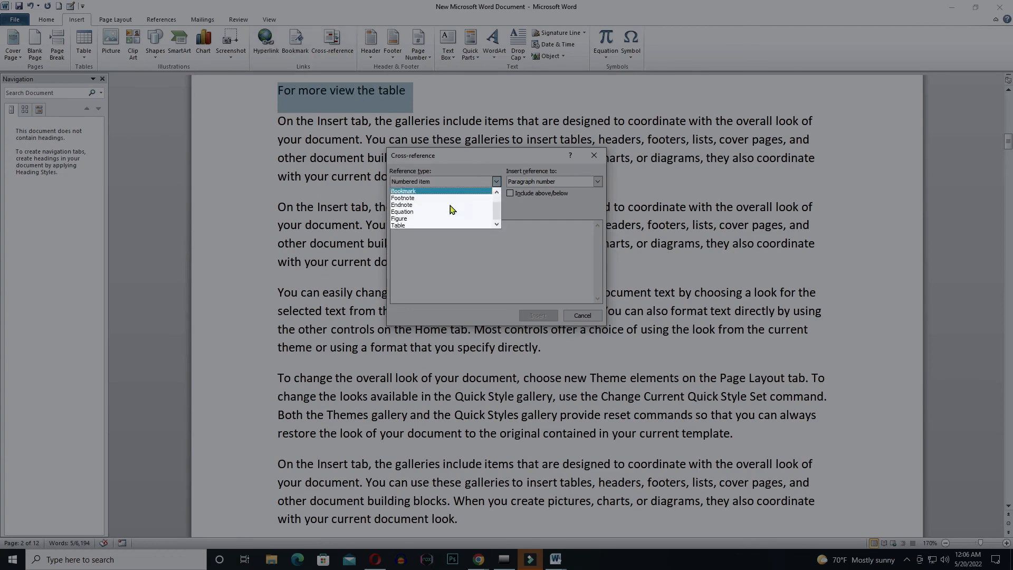
{"action": "left_click", "coordinate": [407, 225]}
{"action": "left_click", "coordinate": [553, 183]}
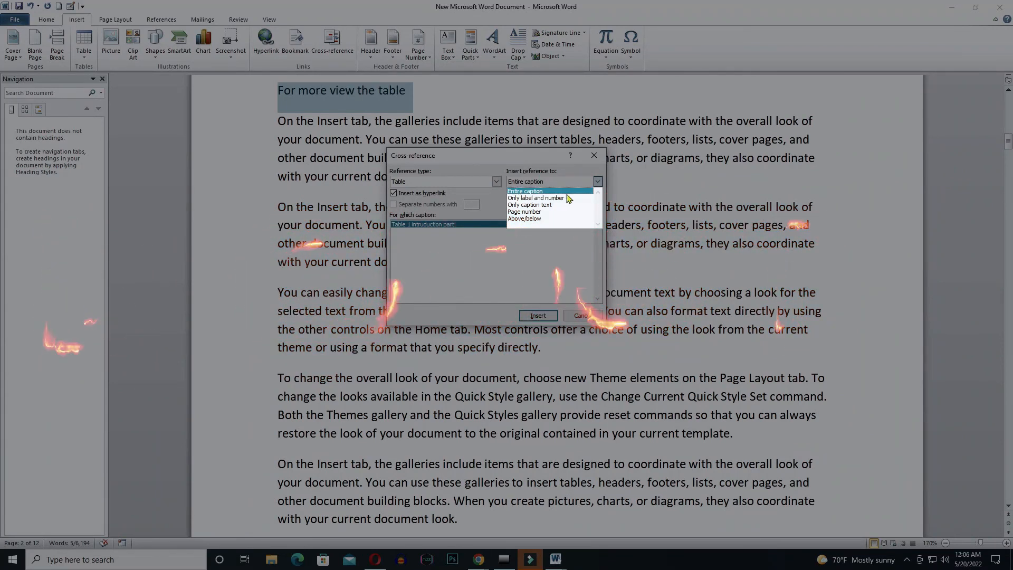
{"action": "left_click", "coordinate": [568, 198]}
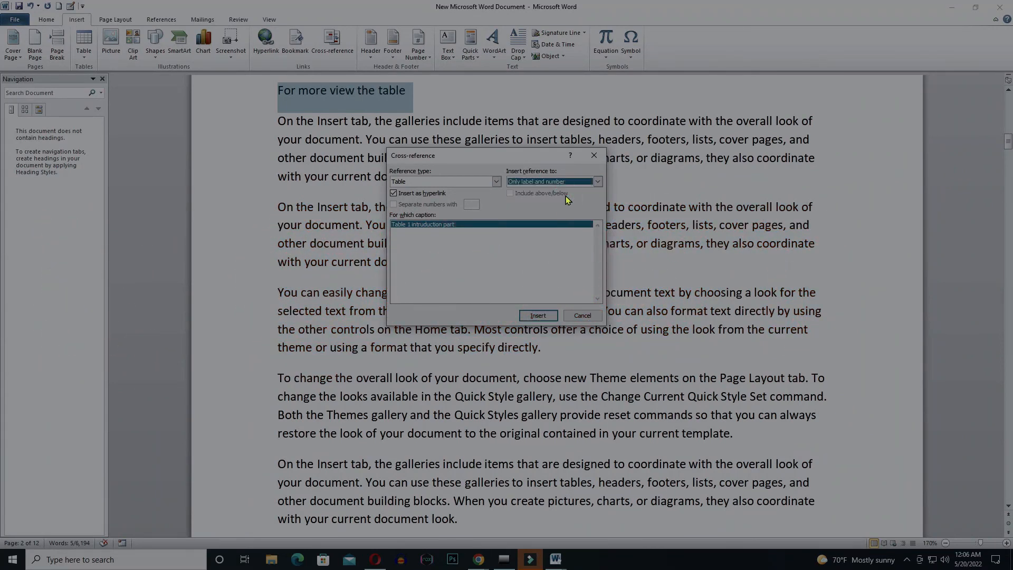
{"action": "left_click_drag", "start_coordinate": [474, 154], "coordinate": [571, 213]}
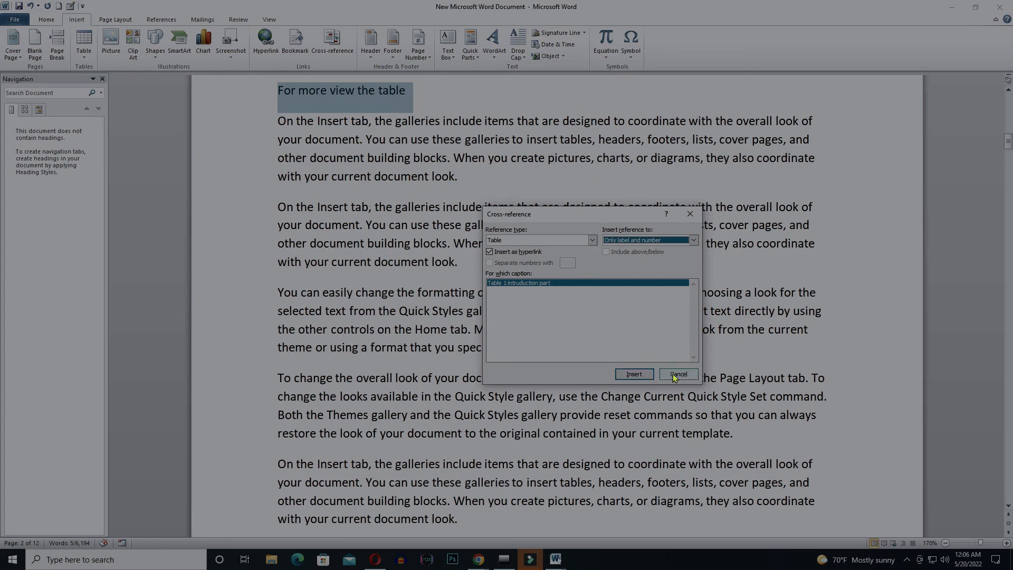
{"action": "left_click", "coordinate": [635, 374]}
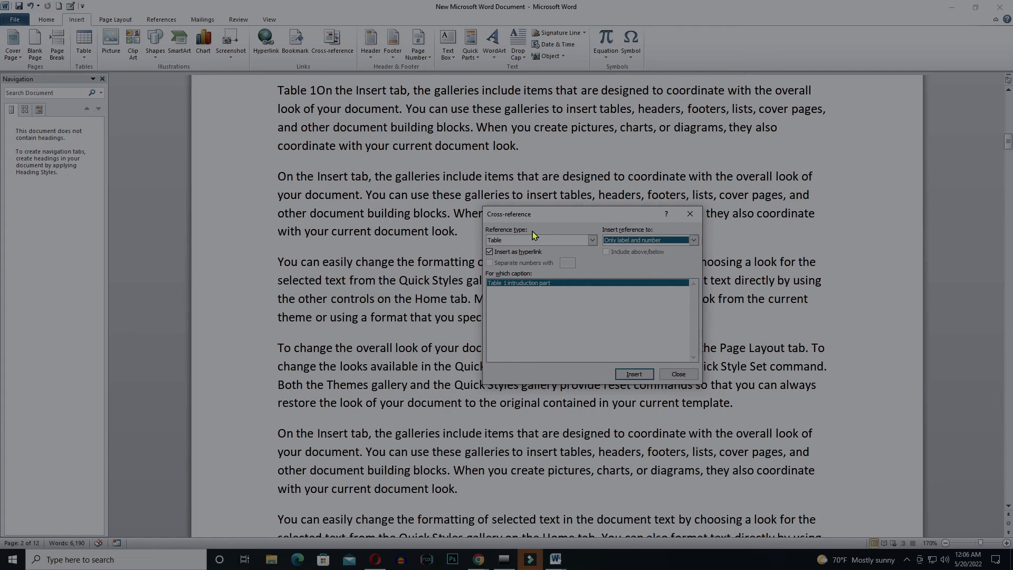
{"action": "left_click", "coordinate": [678, 374]}
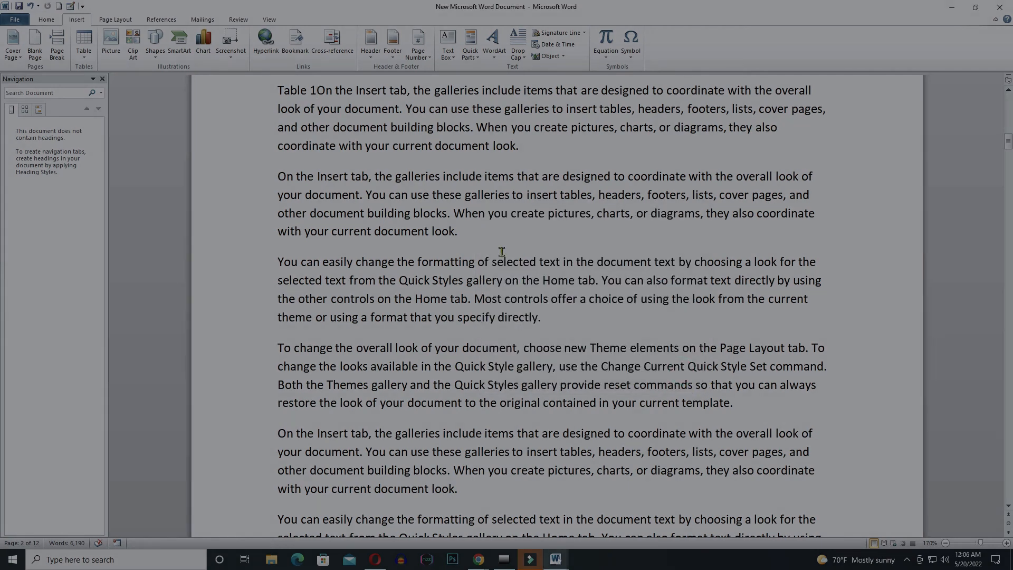
Put the Table 1 cross-reference on its own line and follow it to the table's caption, selecting the caption text.
{"action": "scroll", "coordinate": [501, 251], "scroll_direction": "up", "scroll_amount": 2}
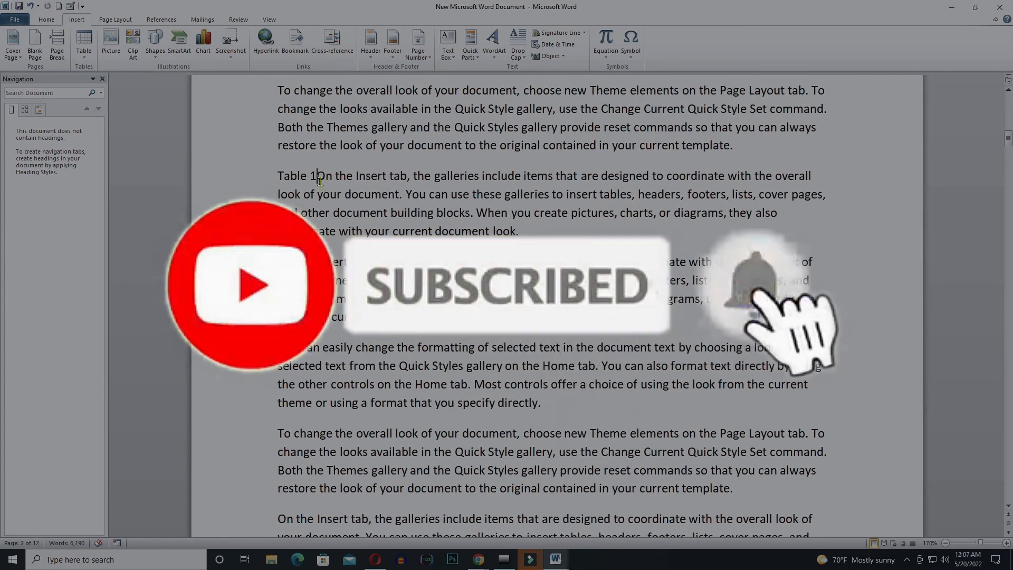
{"action": "key", "text": "Return"}
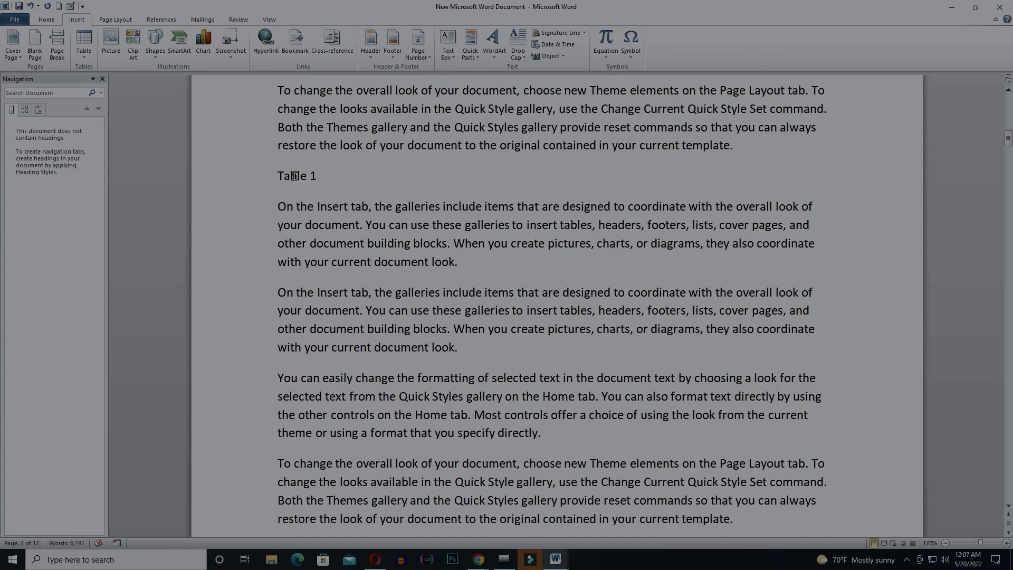
{"action": "left_click", "coordinate": [294, 176], "text": "ctrl"}
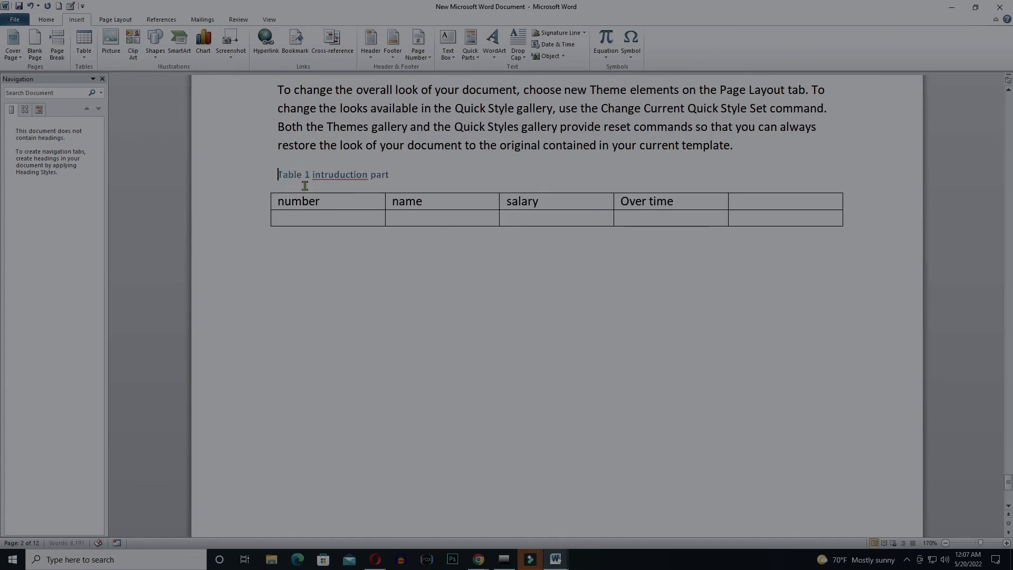
{"action": "left_click_drag", "start_coordinate": [272, 175], "coordinate": [389, 179]}
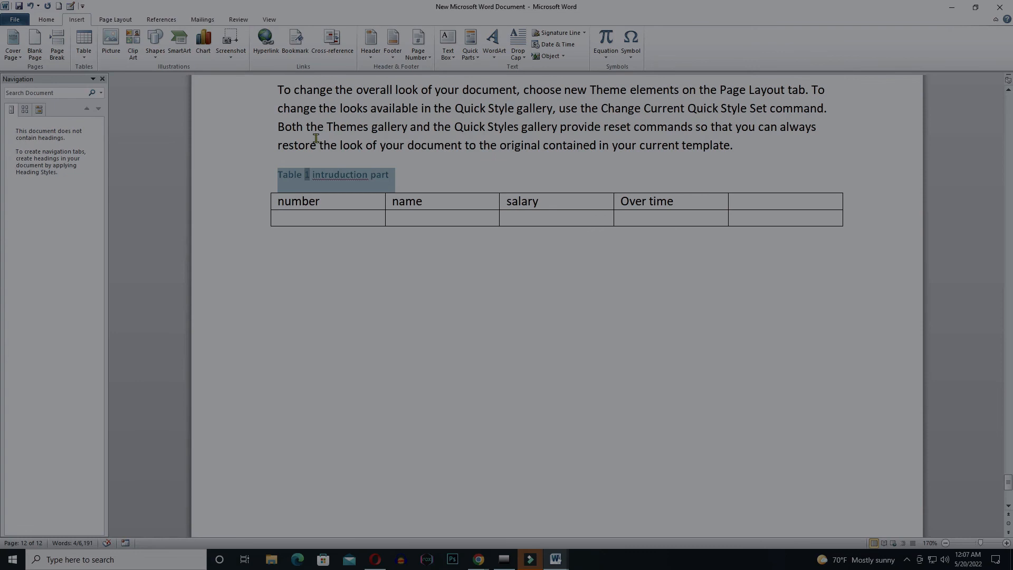
{"action": "left_click", "coordinate": [338, 139]}
{"action": "scroll", "coordinate": [500, 269], "scroll_direction": "up", "scroll_amount": 7}
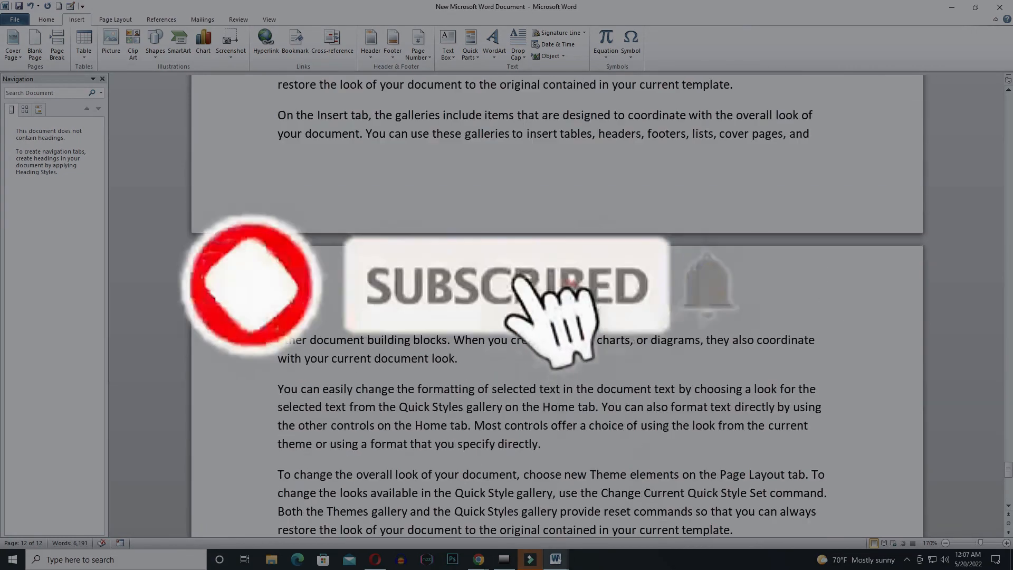
{"action": "scroll", "coordinate": [557, 306], "scroll_direction": "up", "scroll_amount": 5}
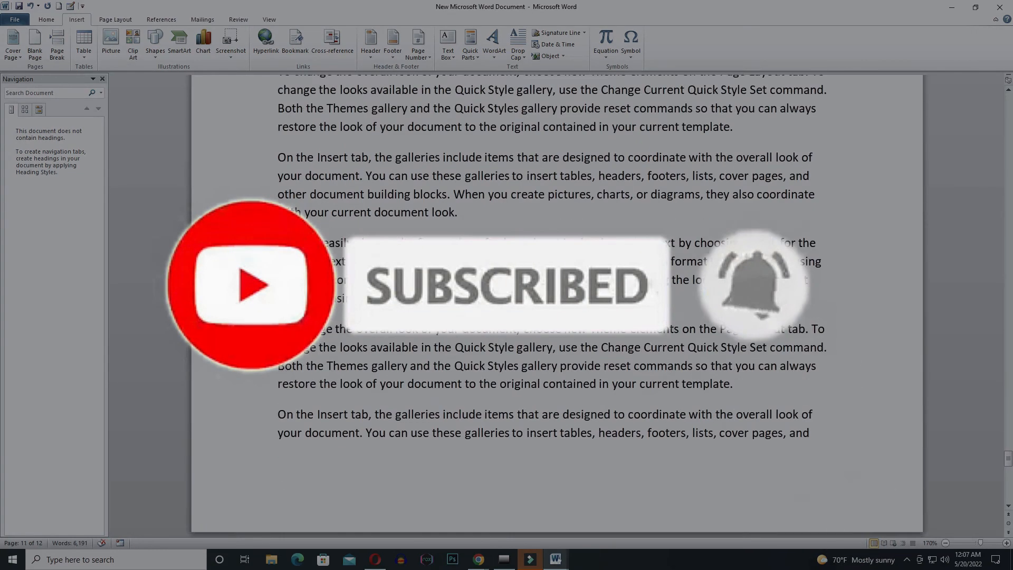
{"action": "scroll", "coordinate": [499, 273], "scroll_direction": "down", "scroll_amount": 8}
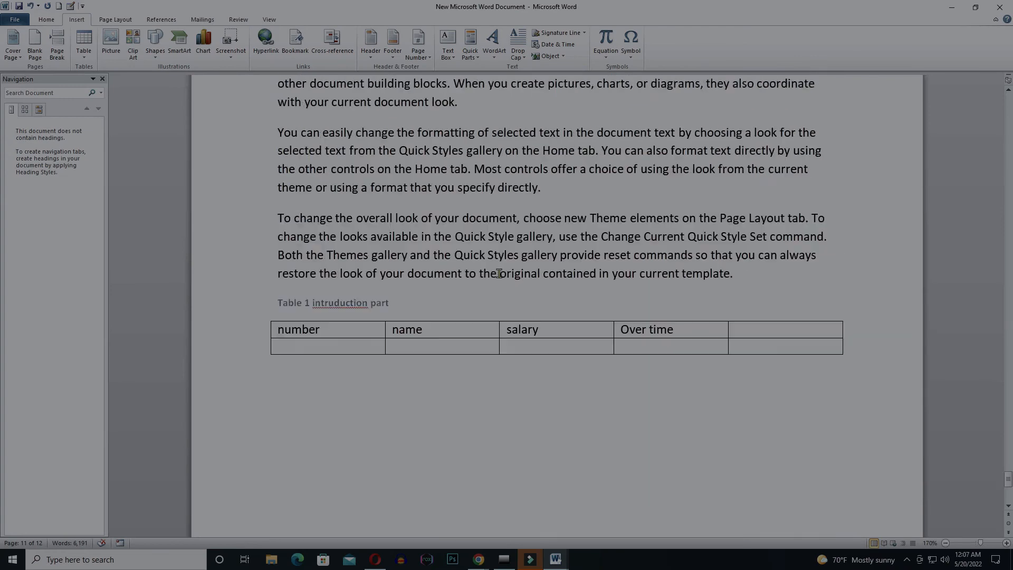
{"action": "scroll", "coordinate": [499, 273], "scroll_direction": "up", "scroll_amount": 15}
{"action": "scroll", "coordinate": [499, 274], "scroll_direction": "up", "scroll_amount": 10}
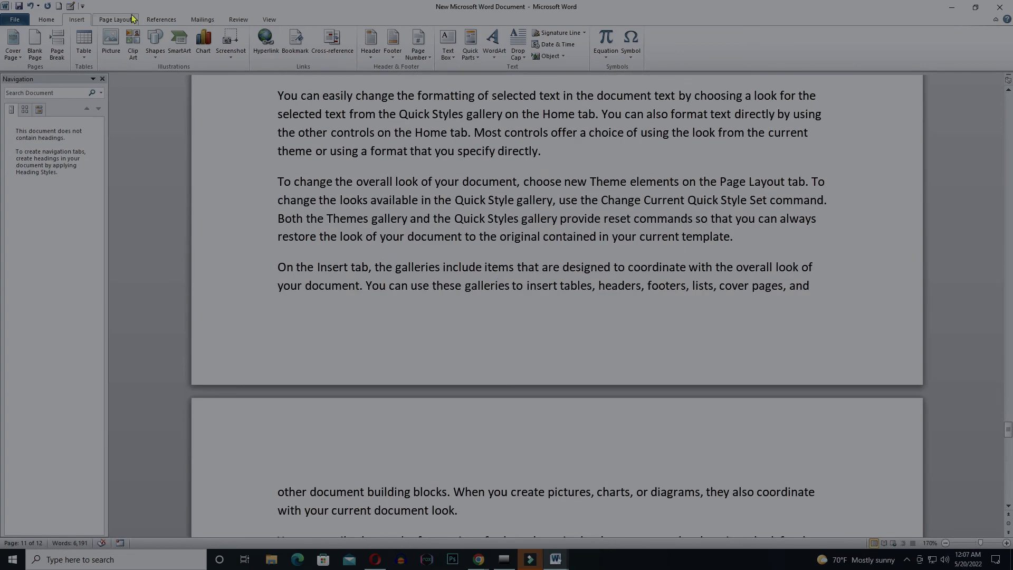
{"action": "left_click", "coordinate": [112, 20]}
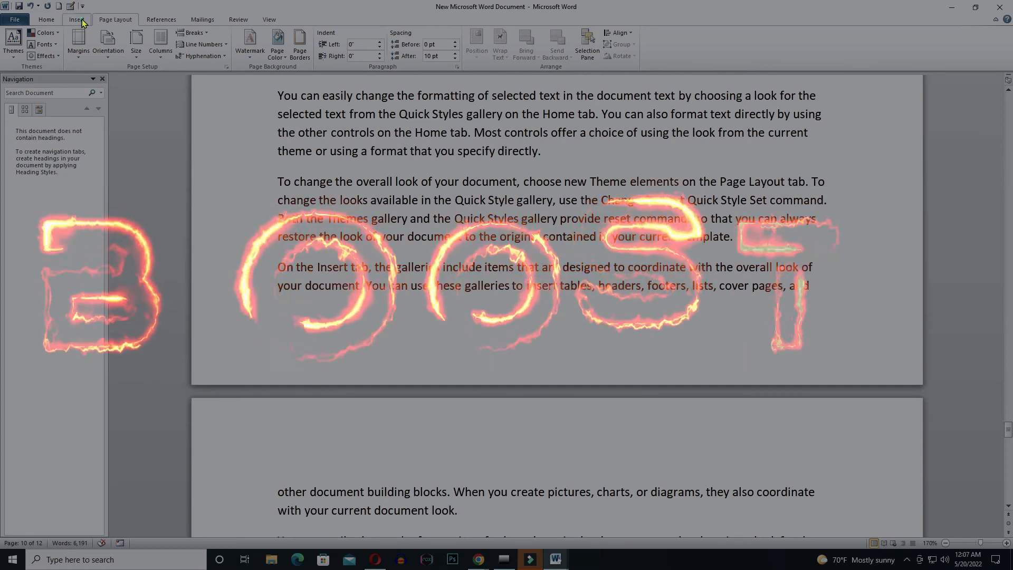
{"action": "left_click", "coordinate": [108, 20]}
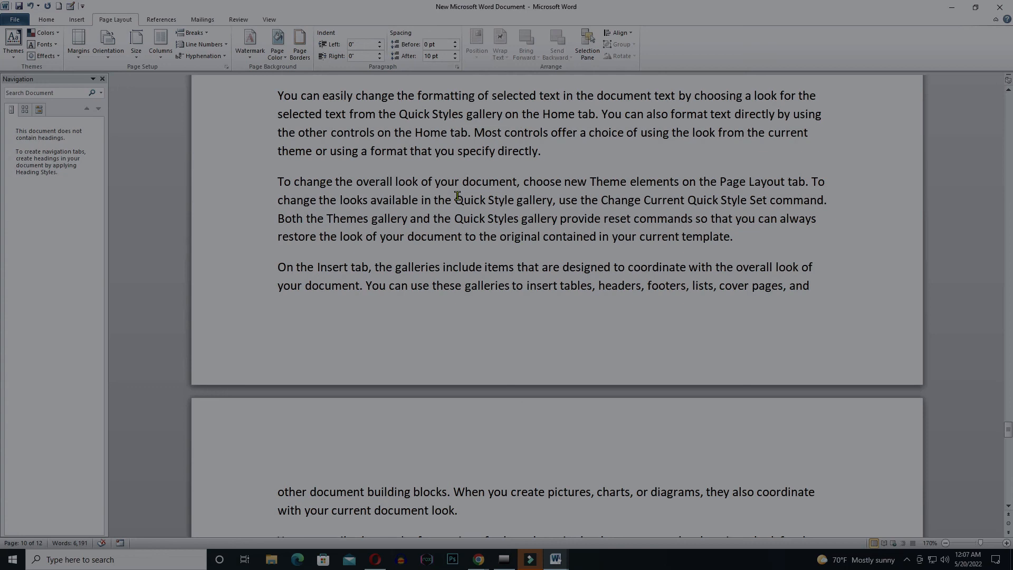
{"action": "scroll", "coordinate": [458, 196], "scroll_direction": "down", "scroll_amount": 10}
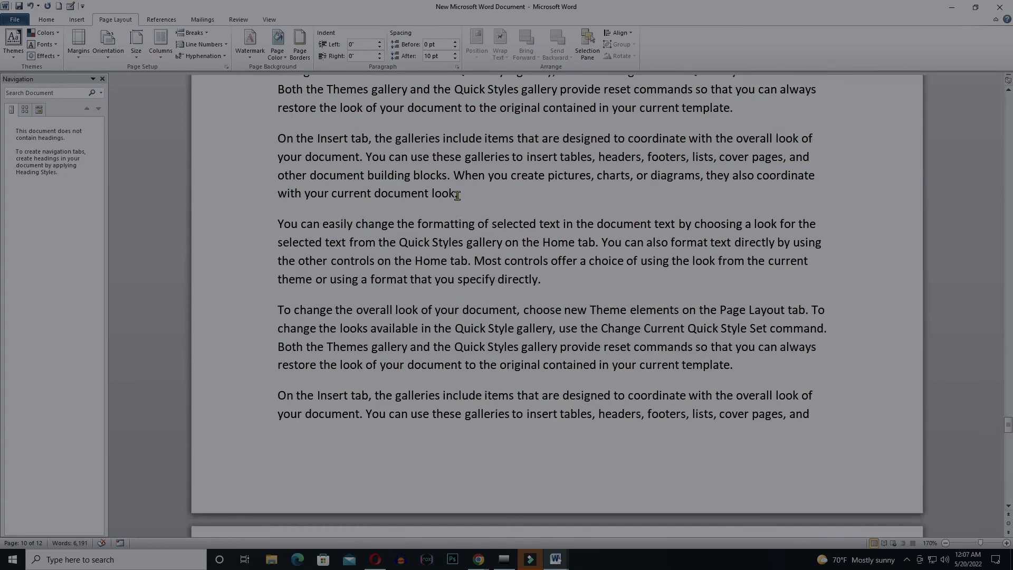